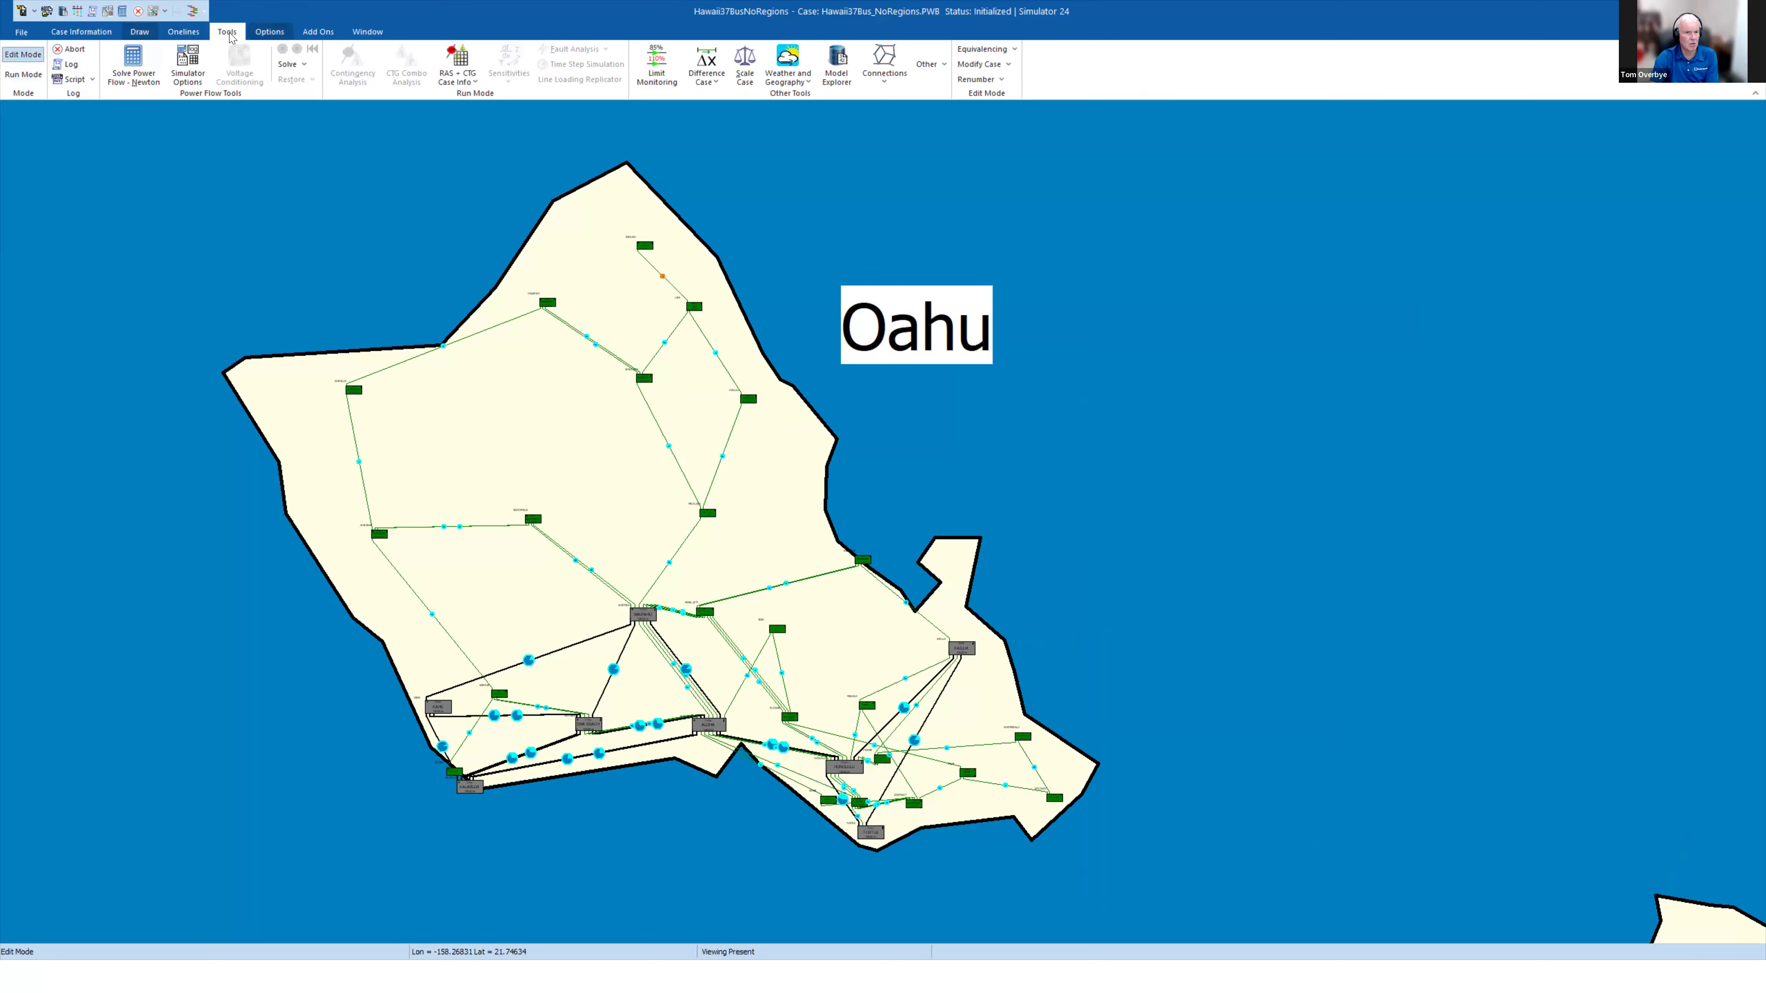
Draw a five-sided aggregation region across northern Oahu and accept its default settings.
click(139, 31)
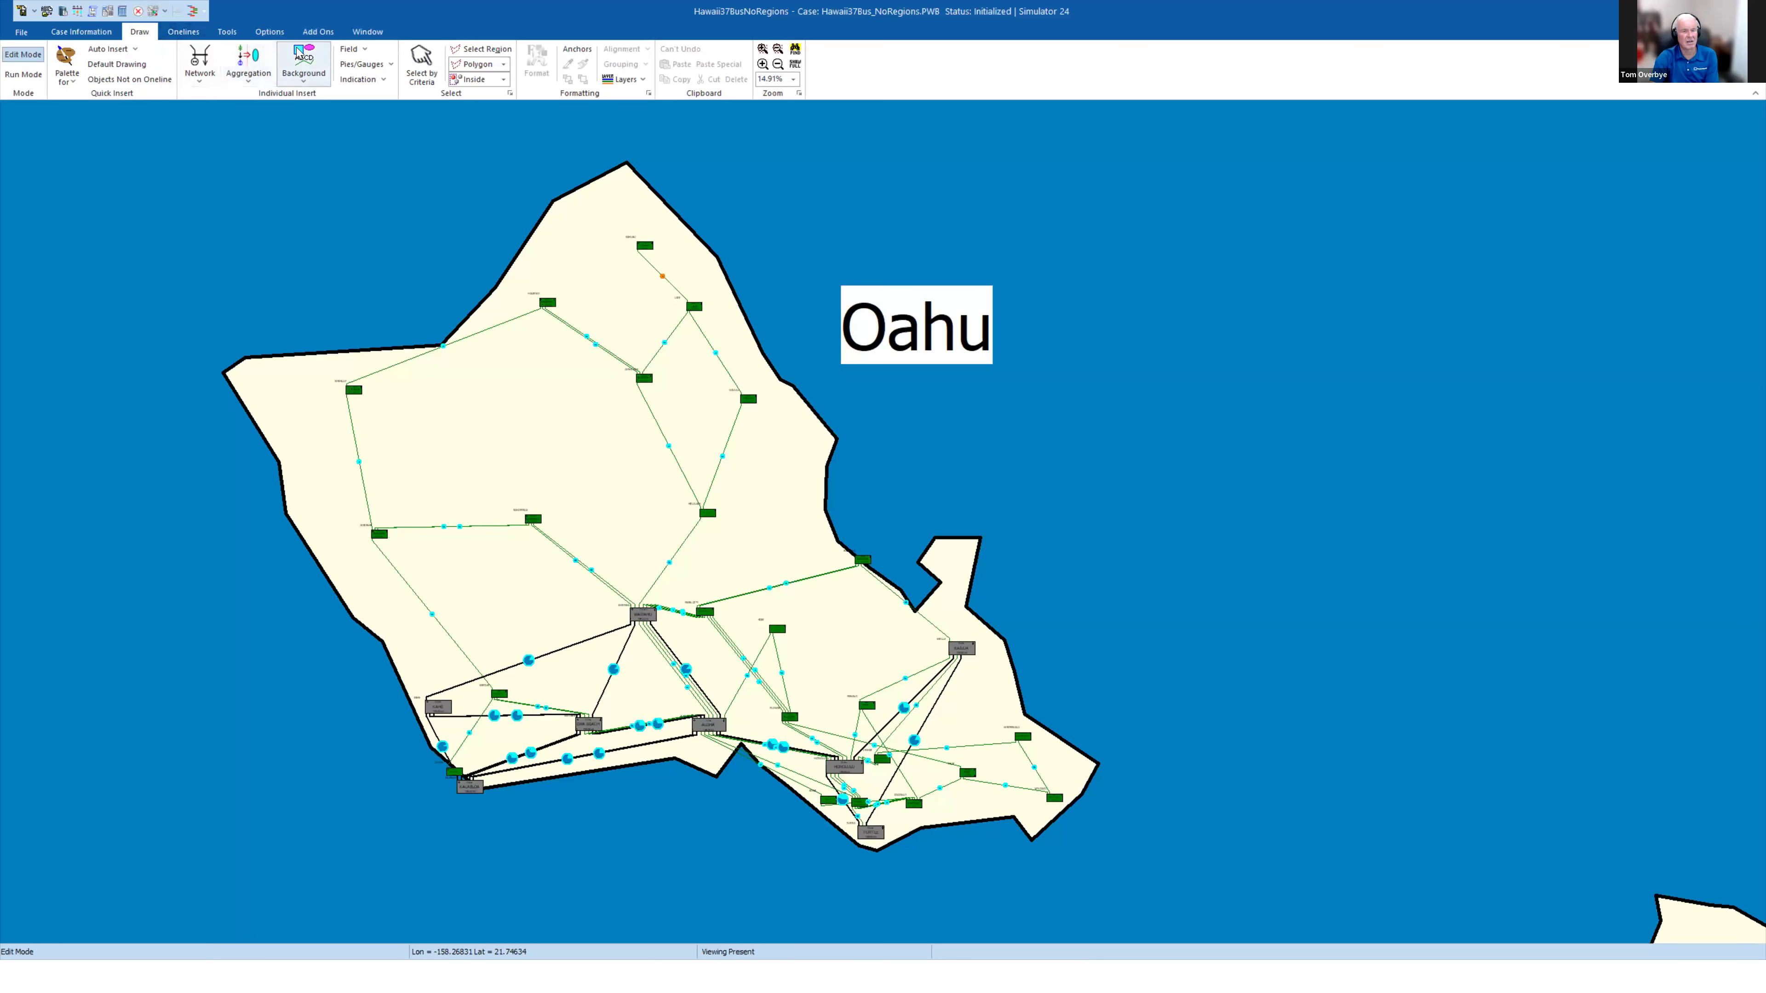
click(248, 74)
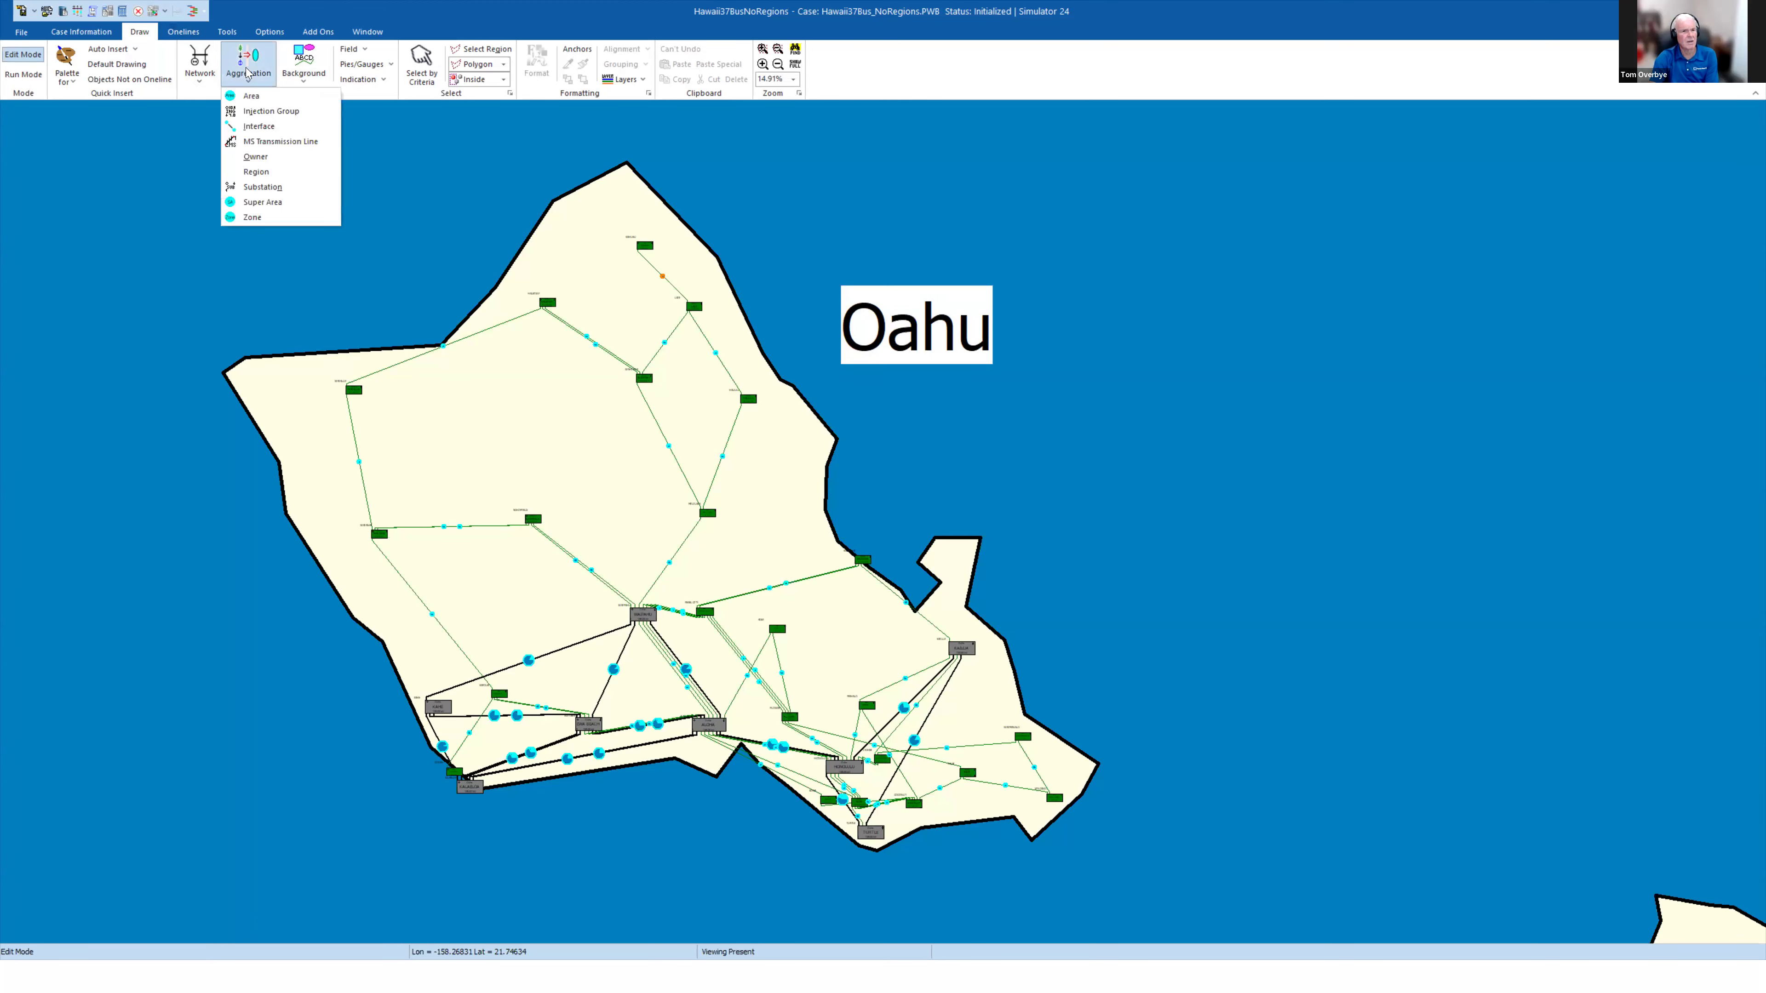
click(268, 171)
click(504, 379)
click(642, 251)
click(860, 447)
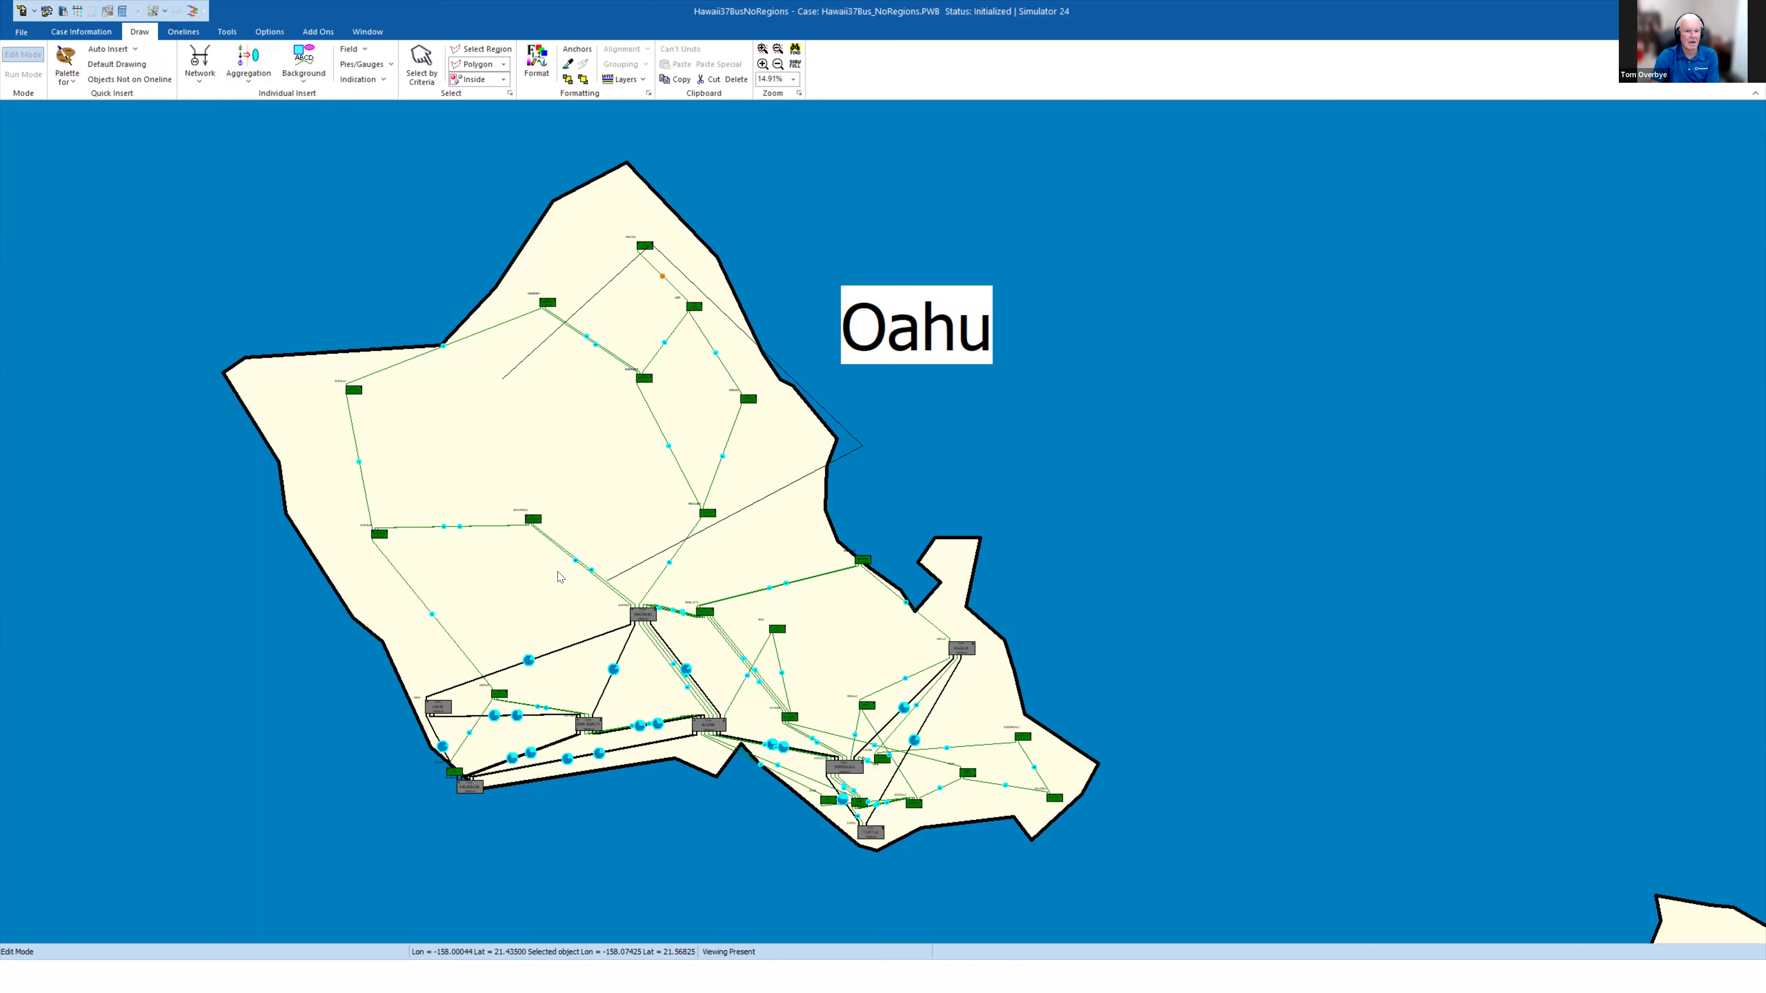
click(558, 572)
double_click(411, 422)
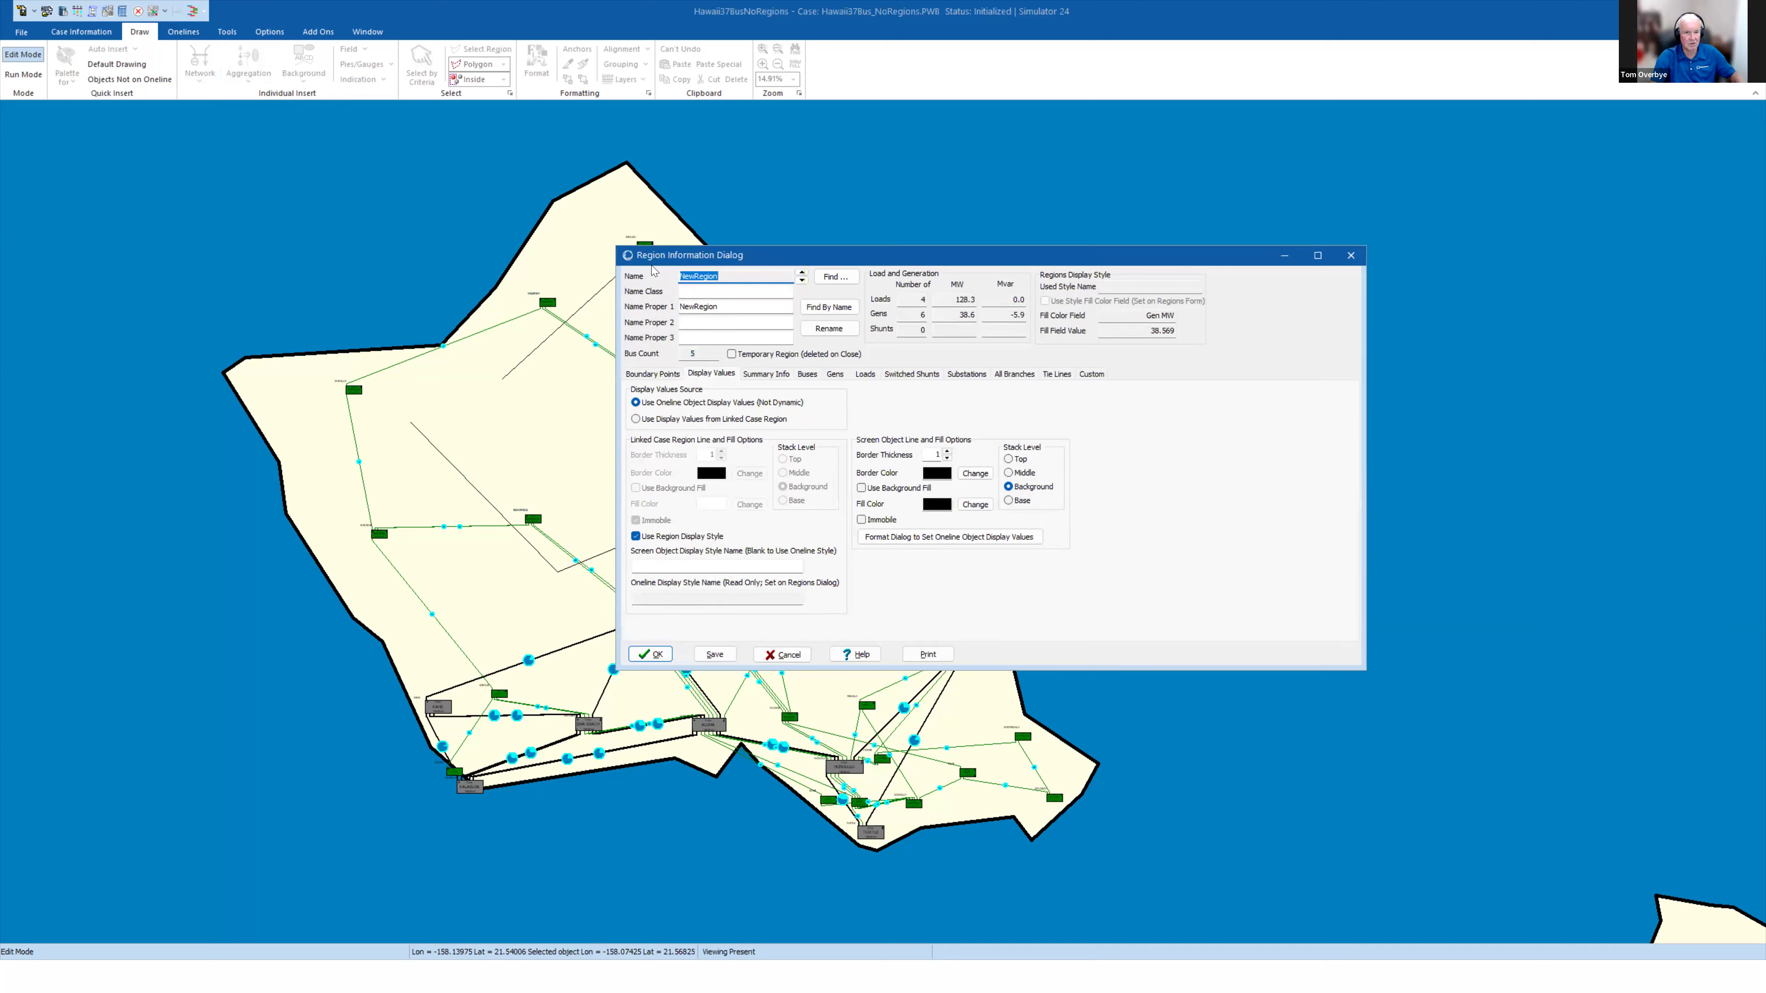
click(654, 654)
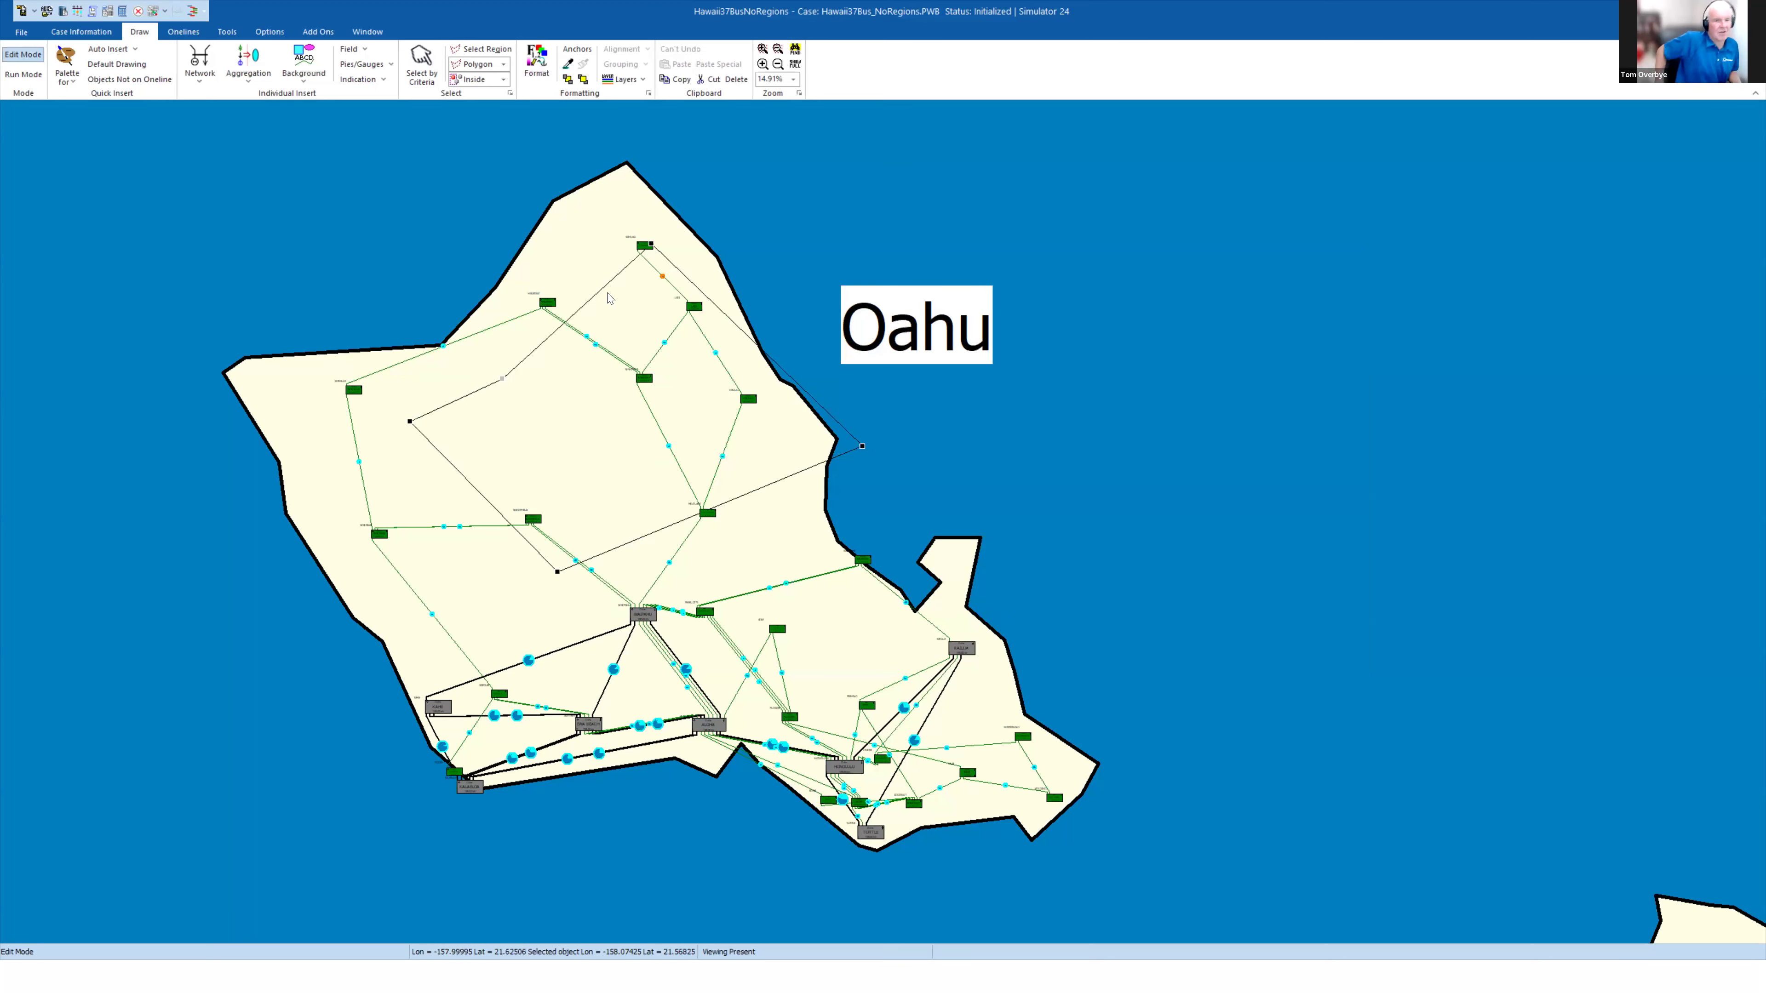
Give the new region's oneline object a background fill in bright green.
right_click(641, 543)
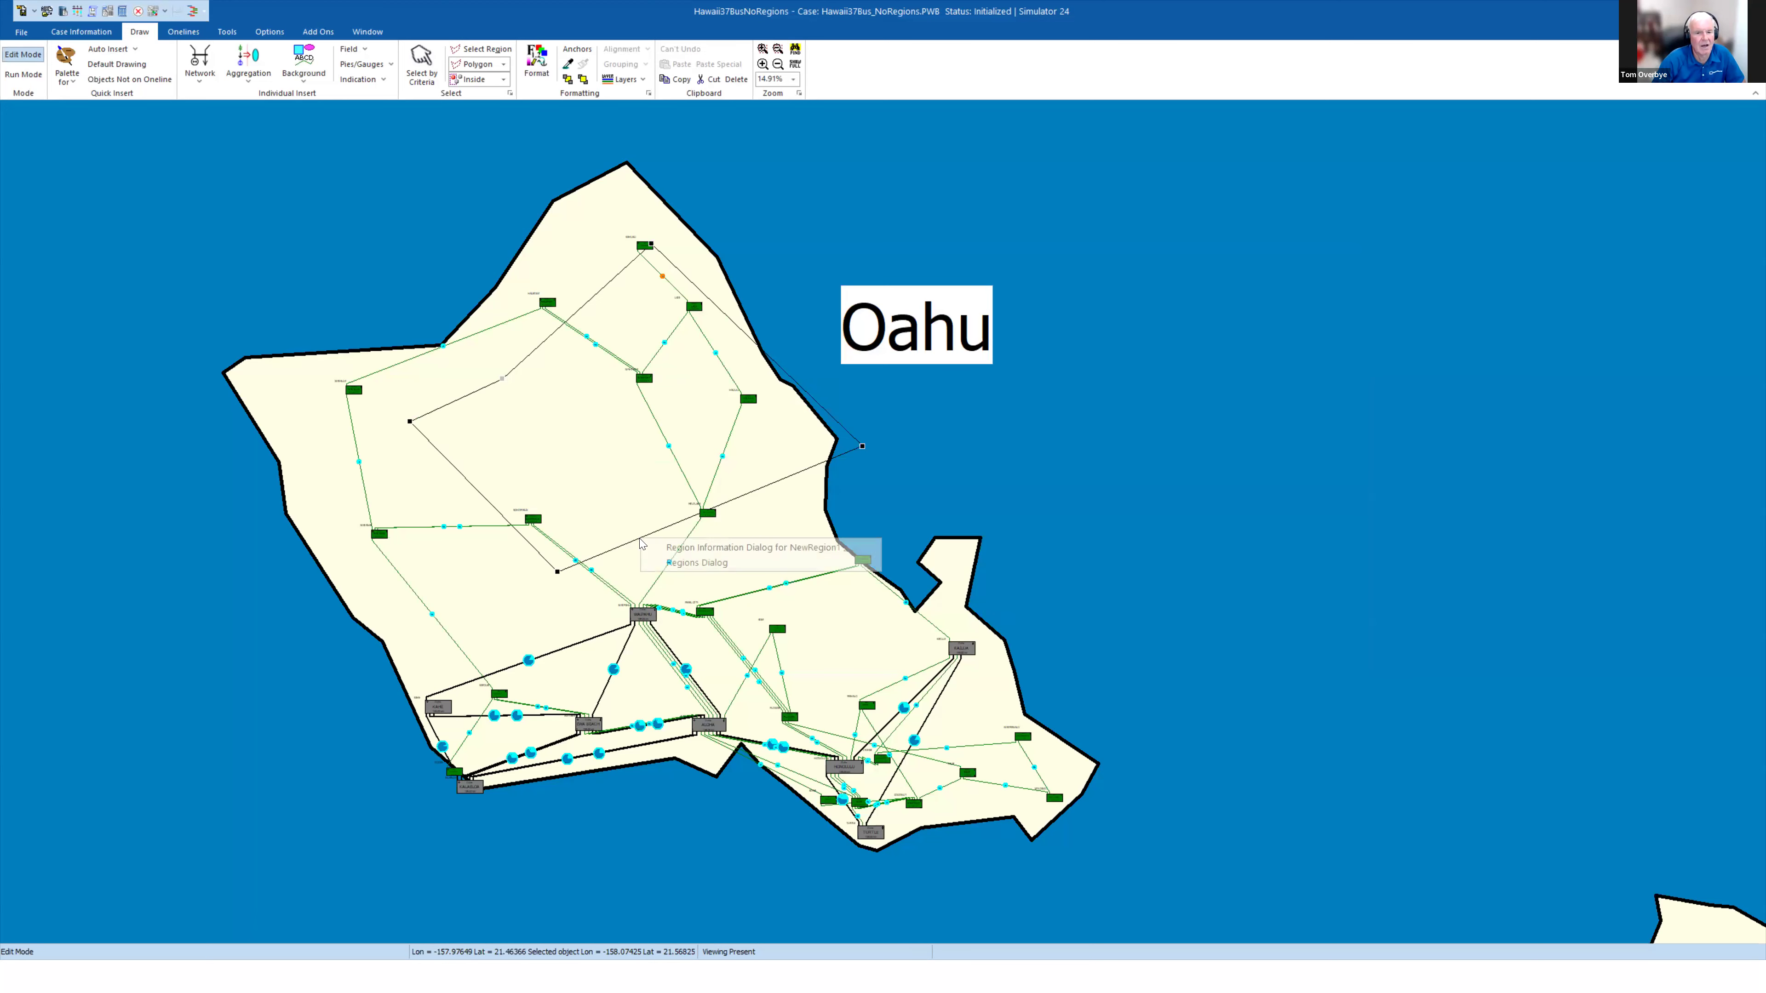
click(767, 548)
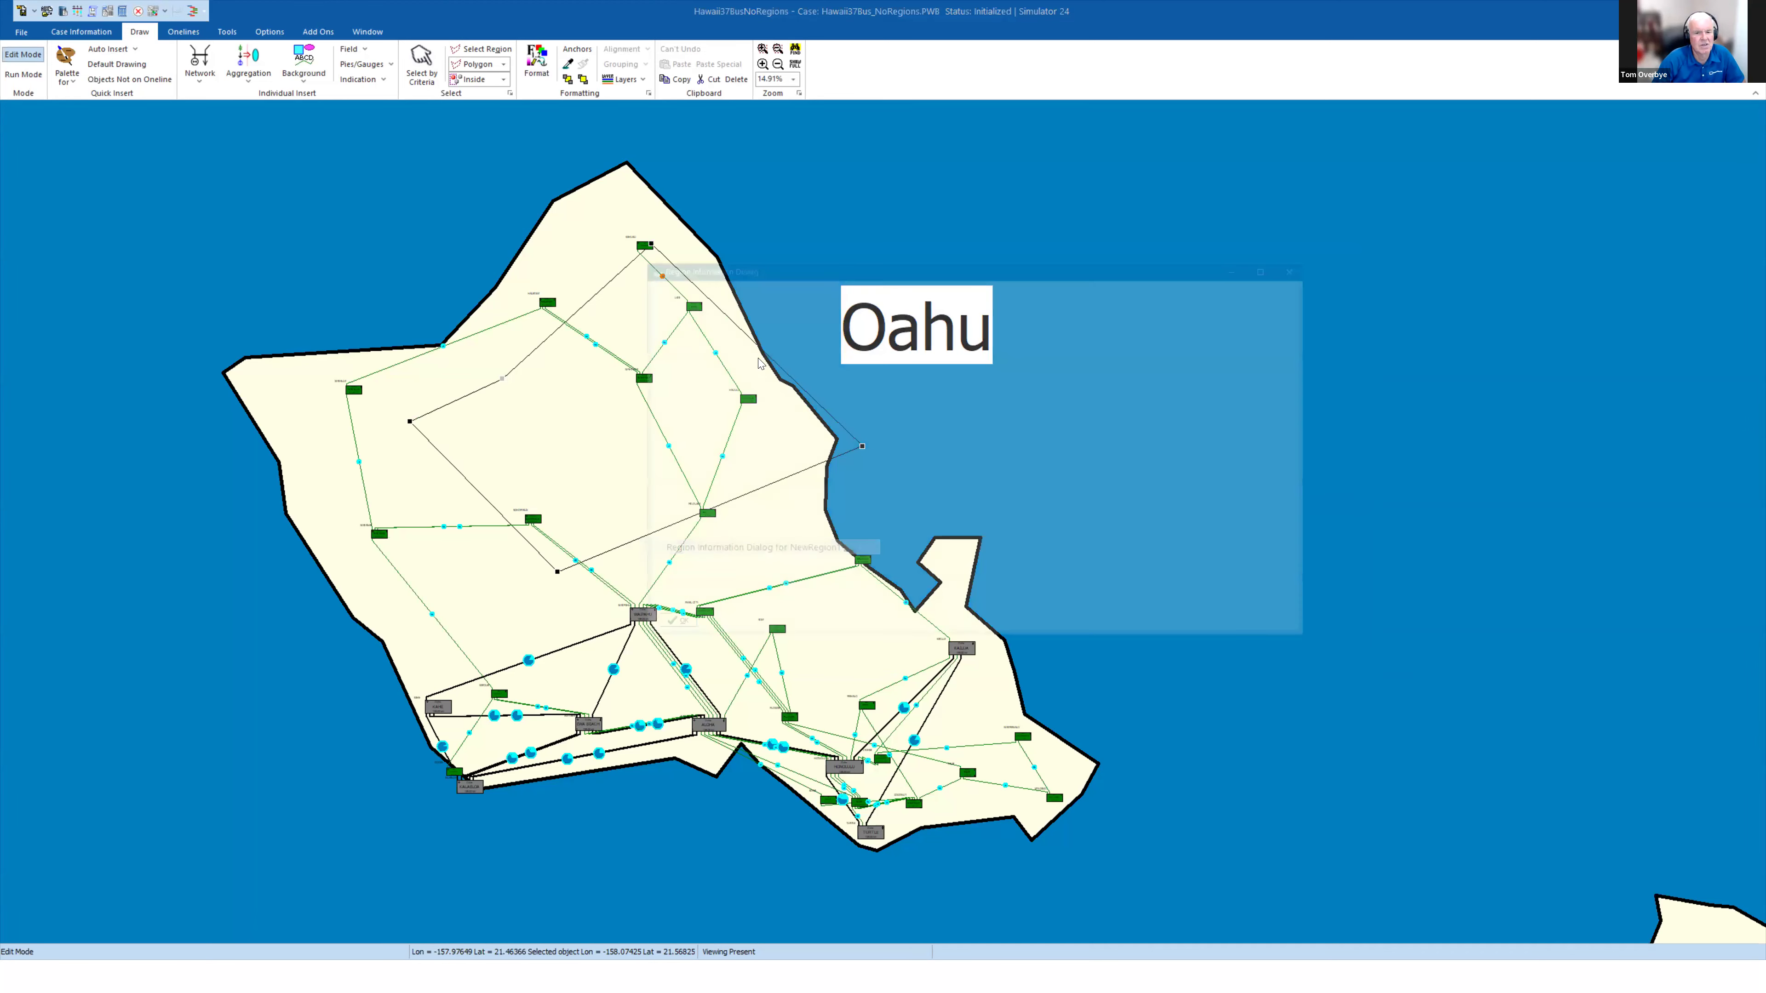
click(709, 374)
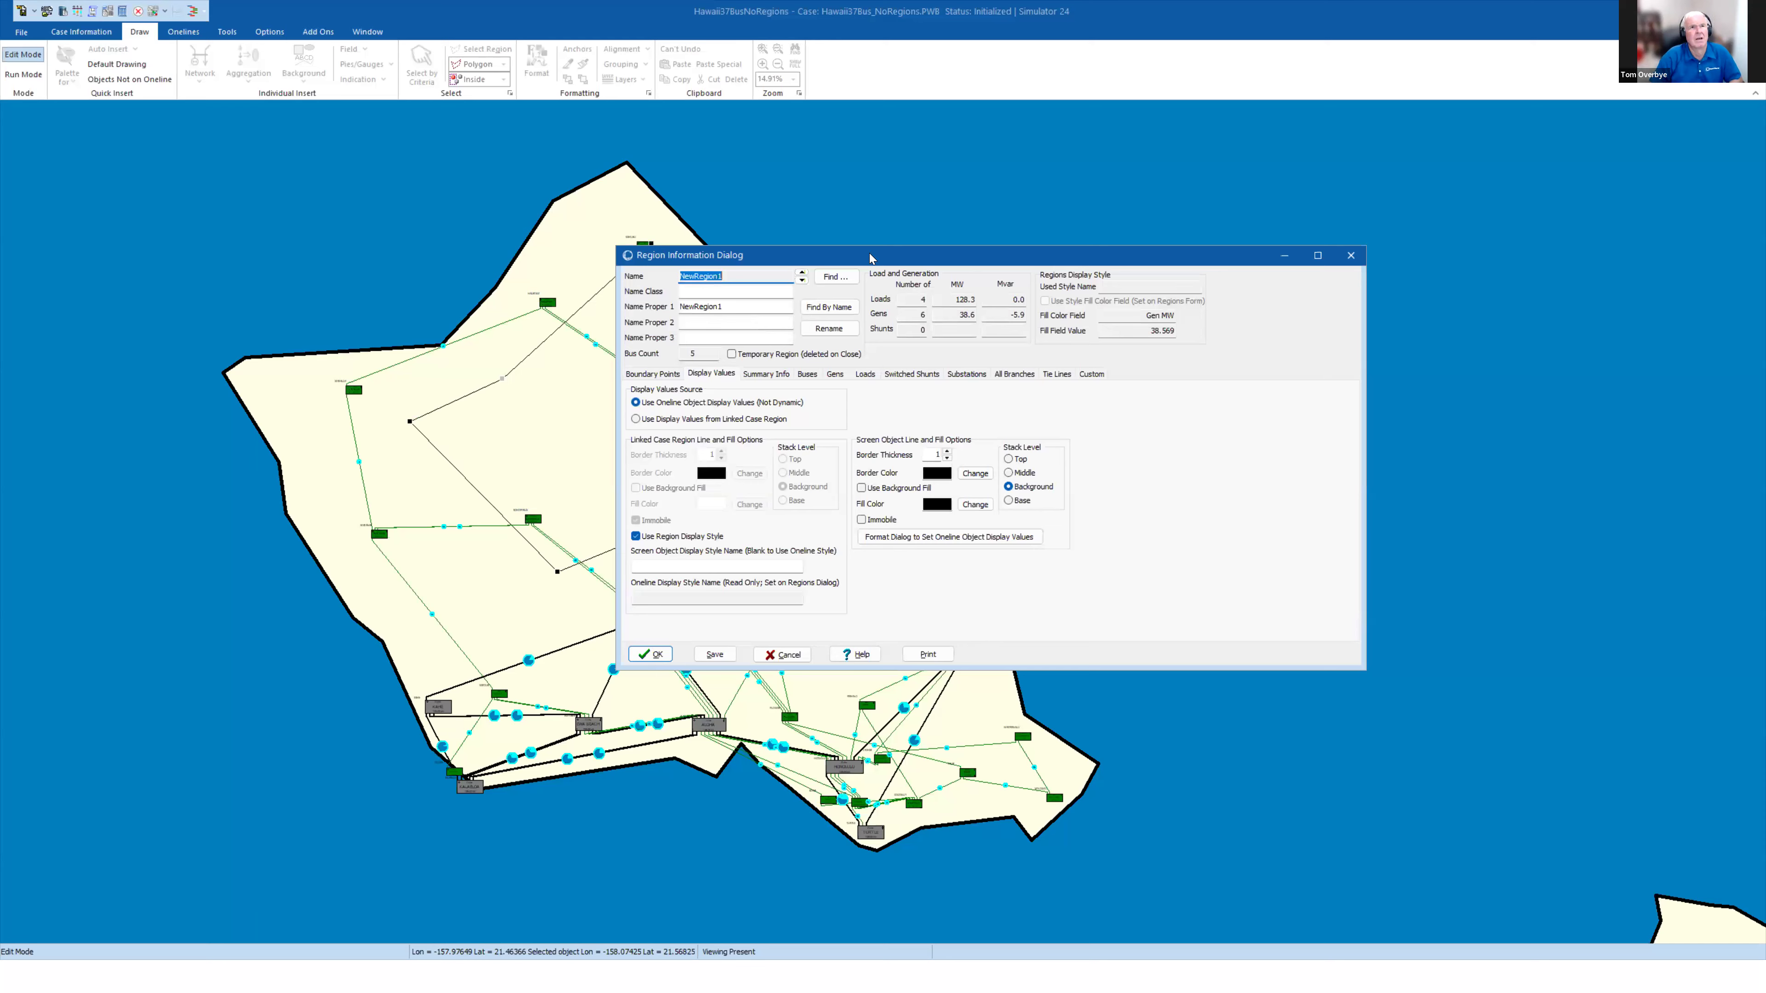
drag(869, 258, 944, 198)
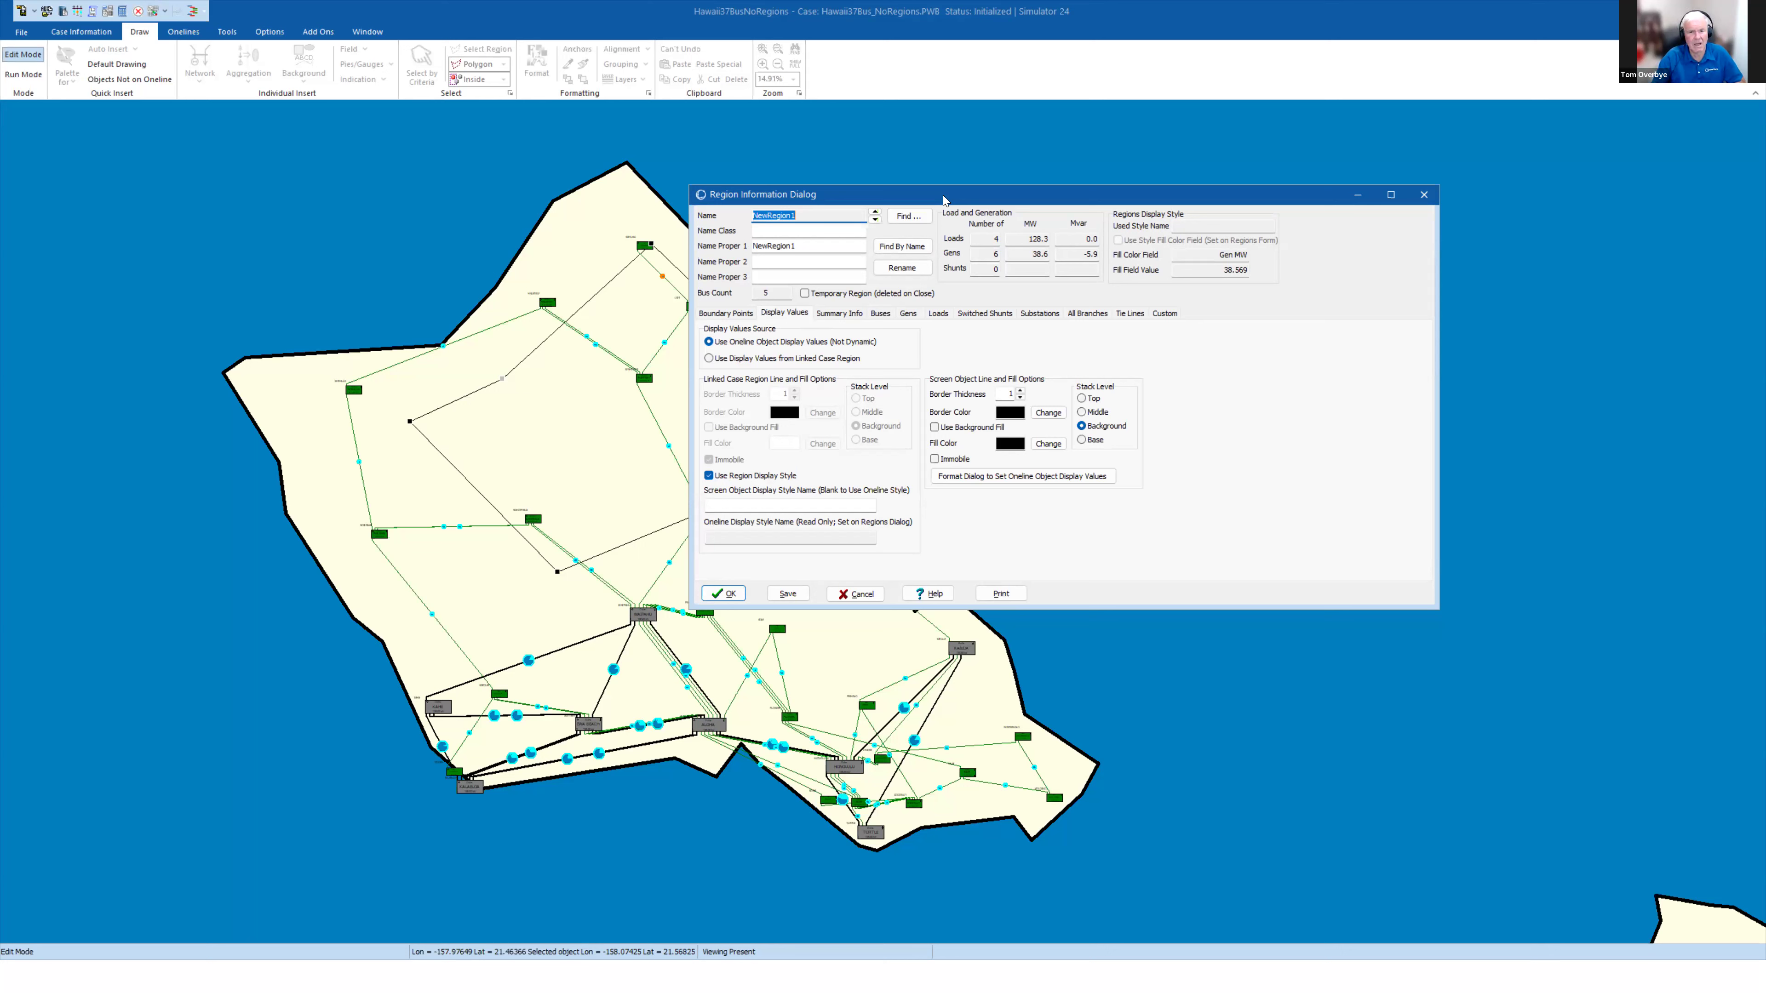
click(935, 427)
click(1046, 445)
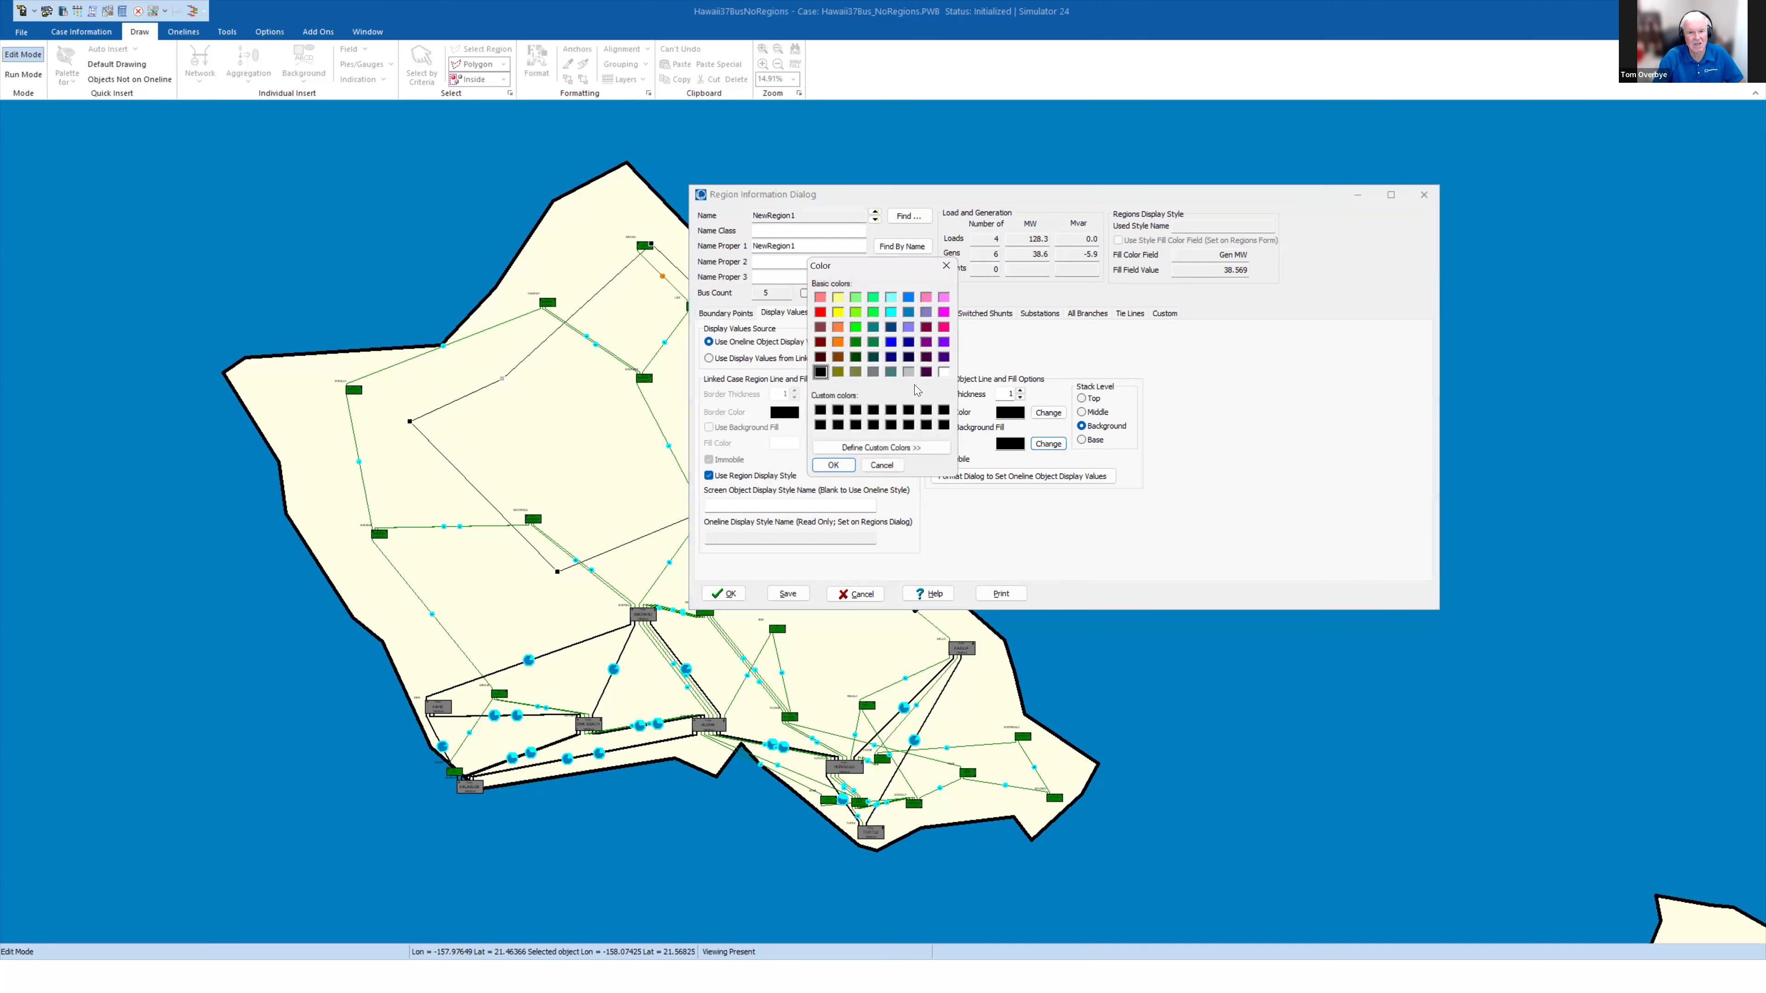
click(856, 327)
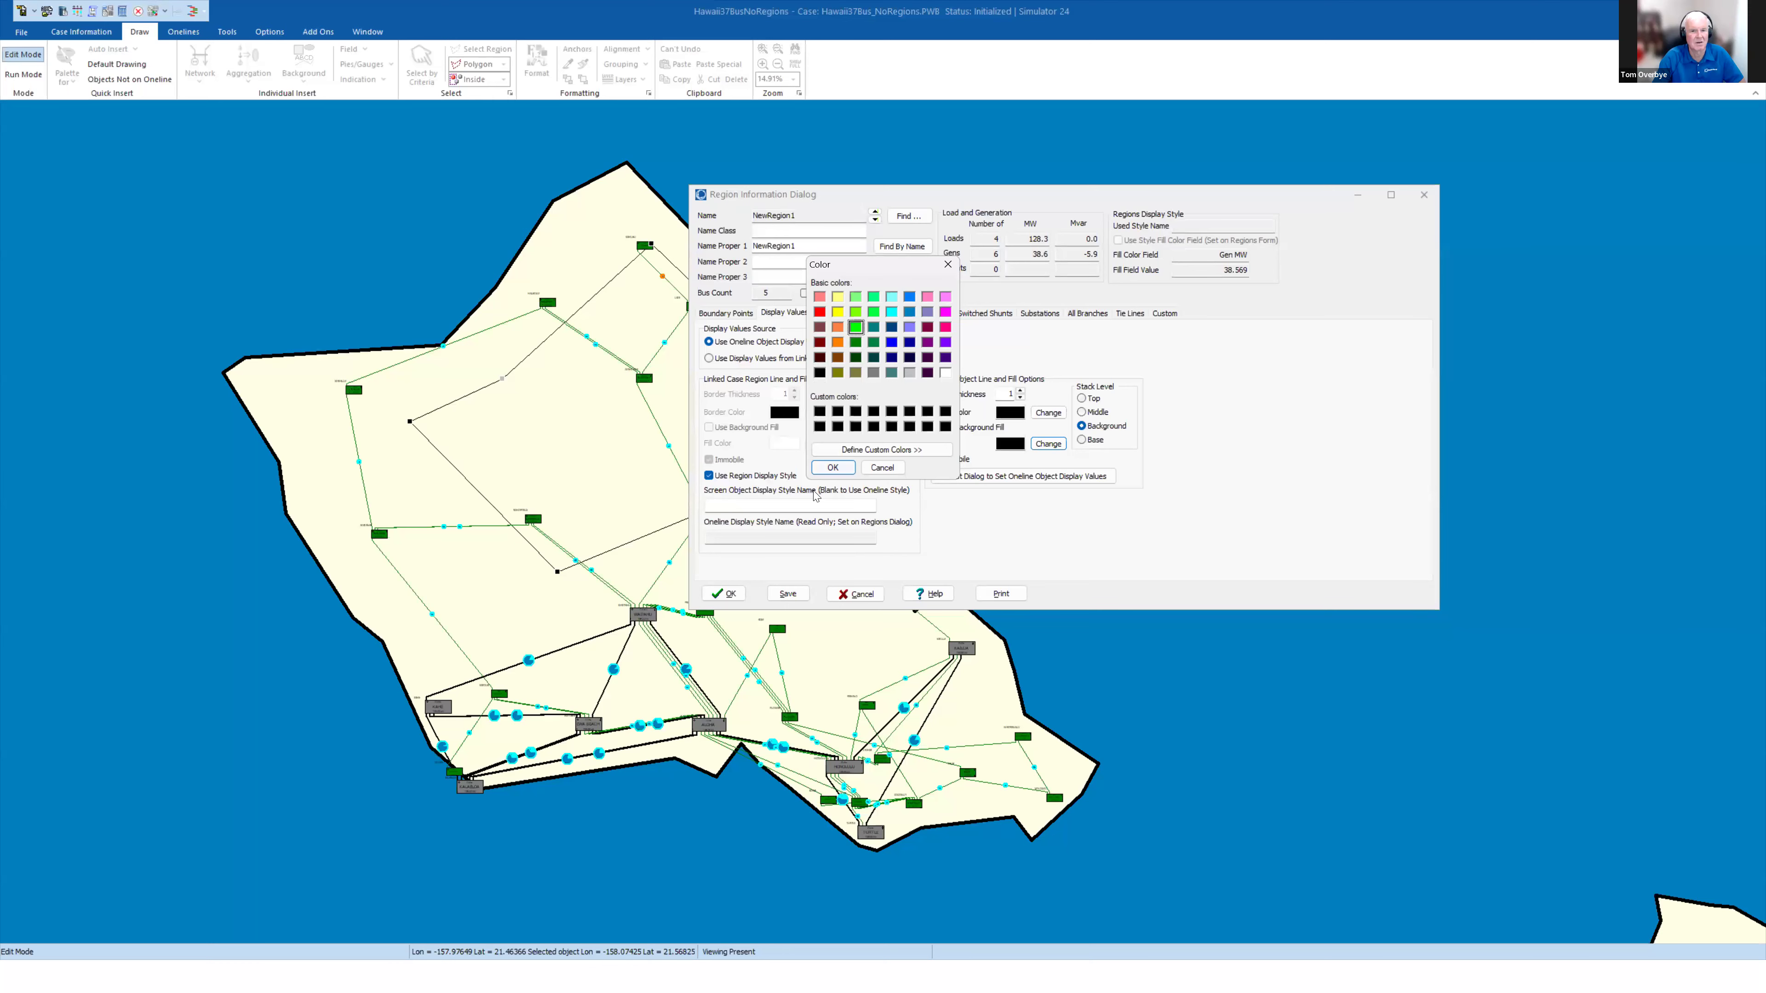
click(833, 467)
click(727, 599)
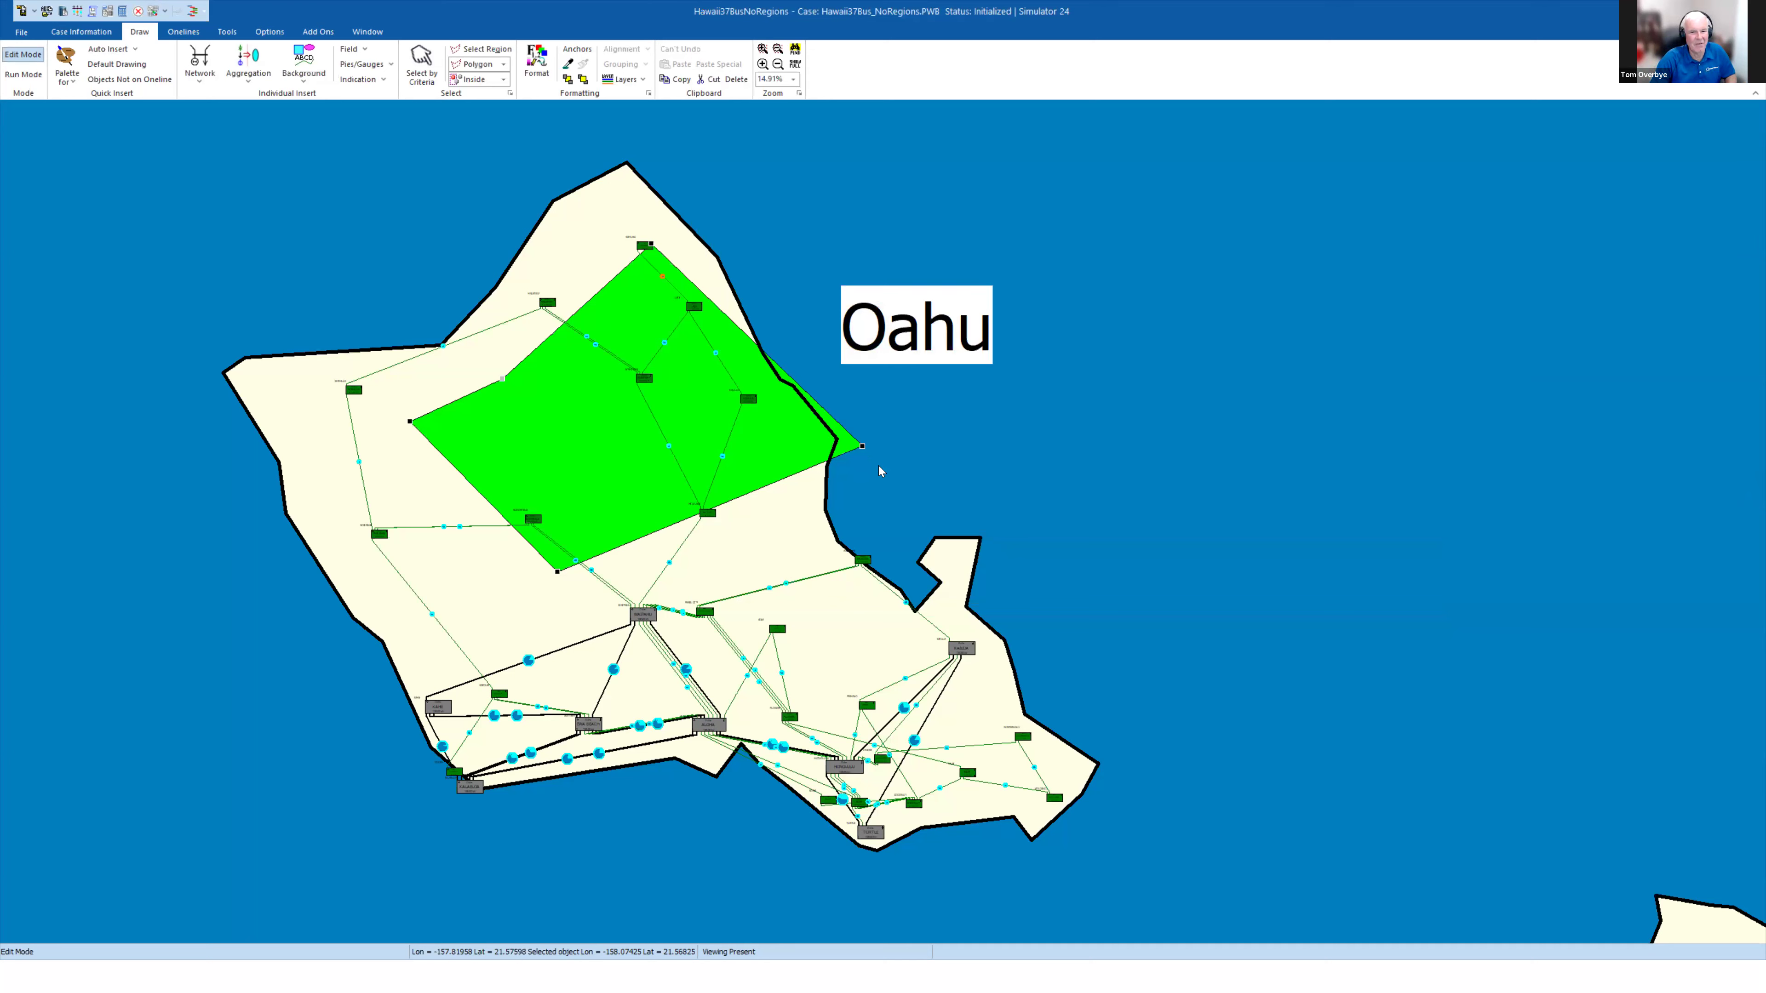
Stretch the green region's eastern corner farther offshore and shift the whole region northwest.
drag(865, 446, 1057, 692)
drag(1115, 593, 1094, 512)
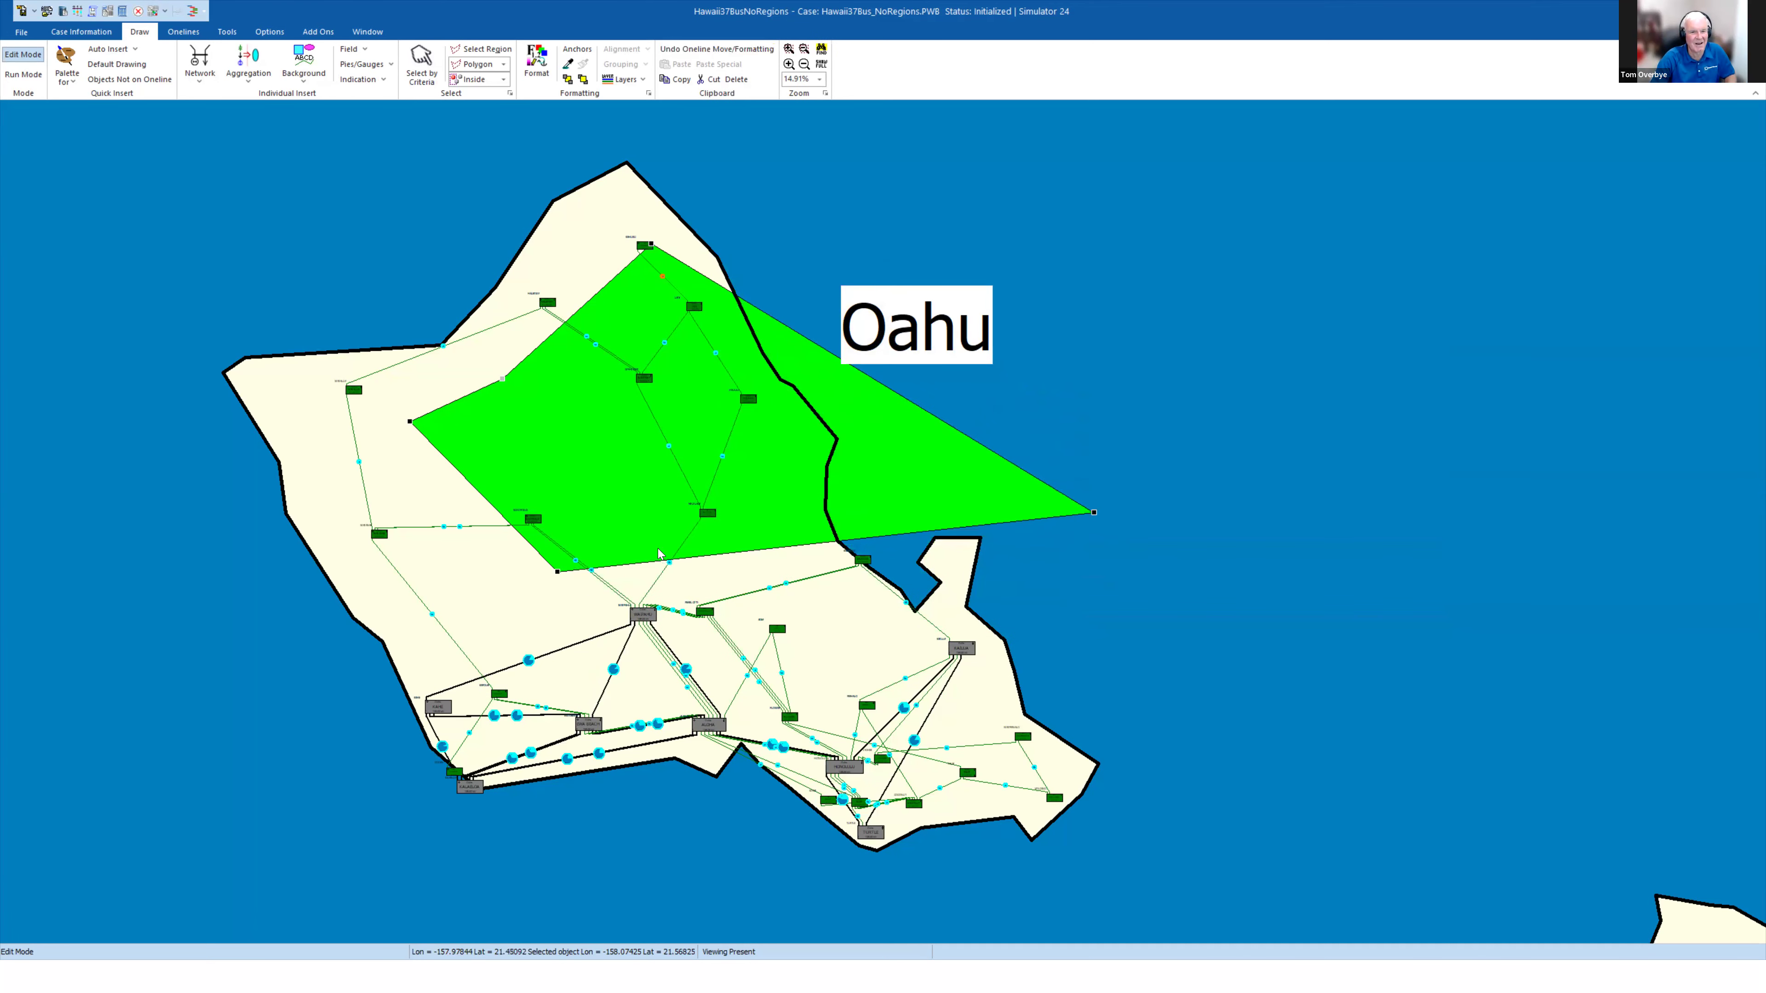
drag(659, 553, 546, 465)
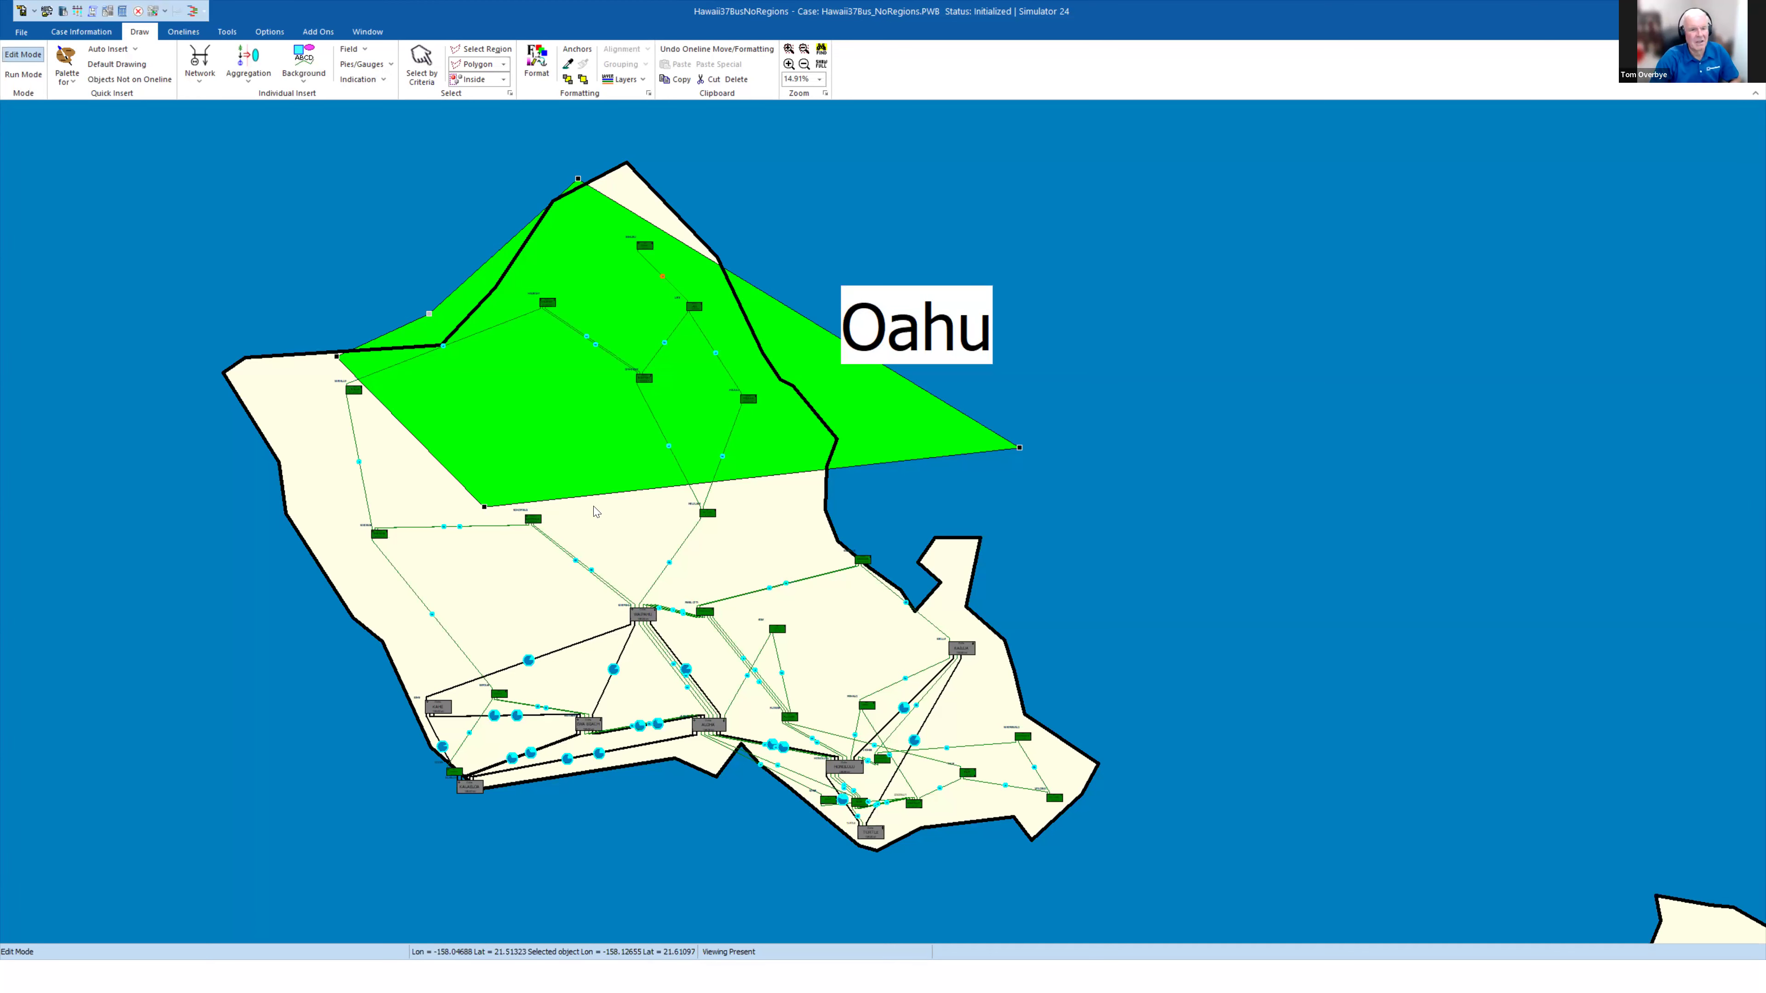
Turn off the Immobile option for the new region's linked case record and switch to Run Mode.
right_click(618, 499)
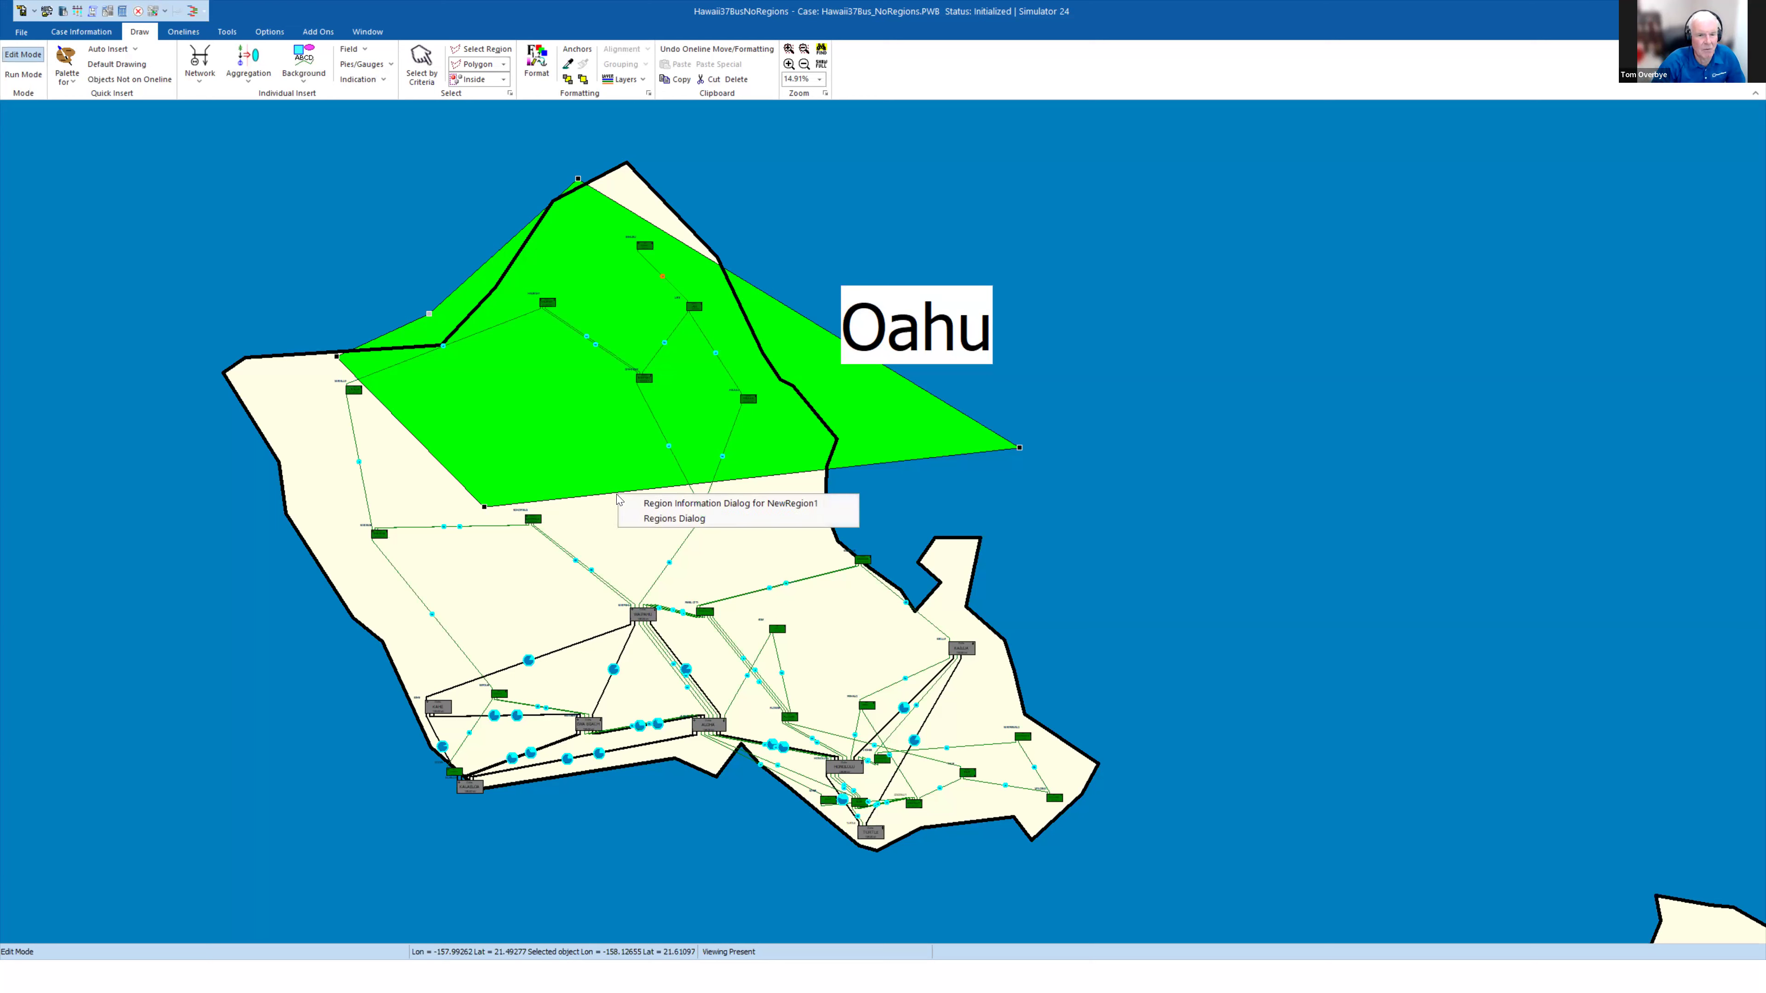
click(696, 520)
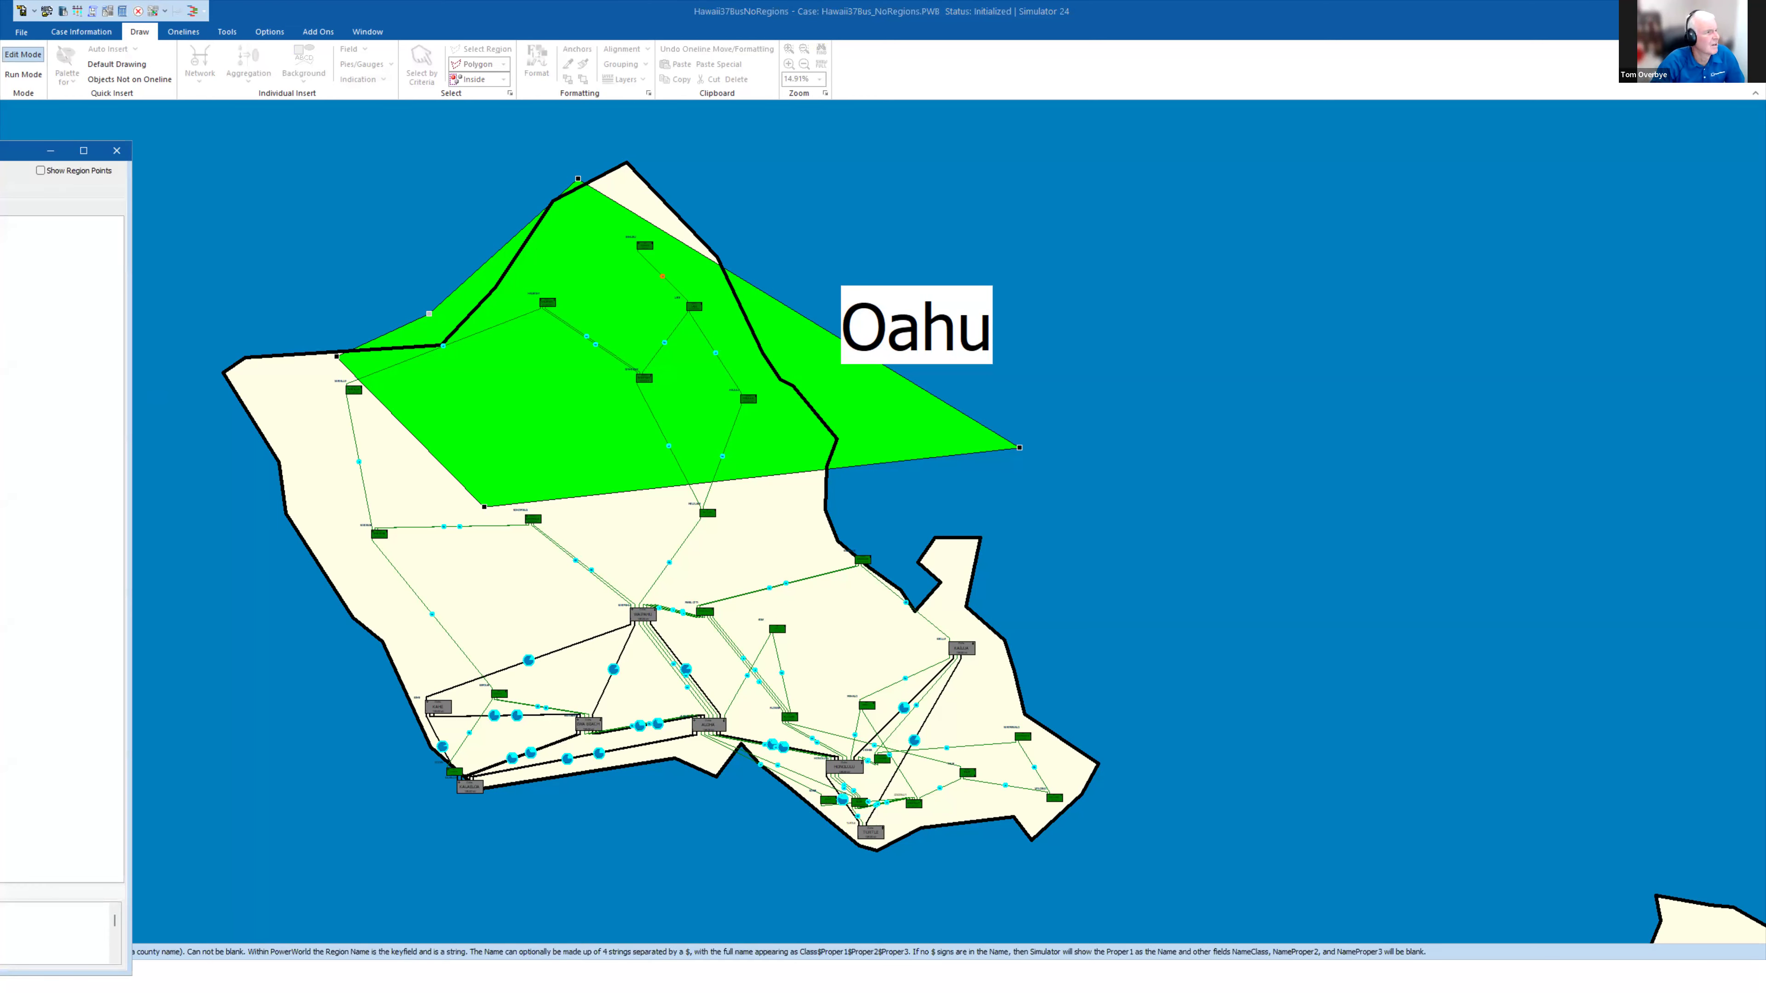
click(67, 300)
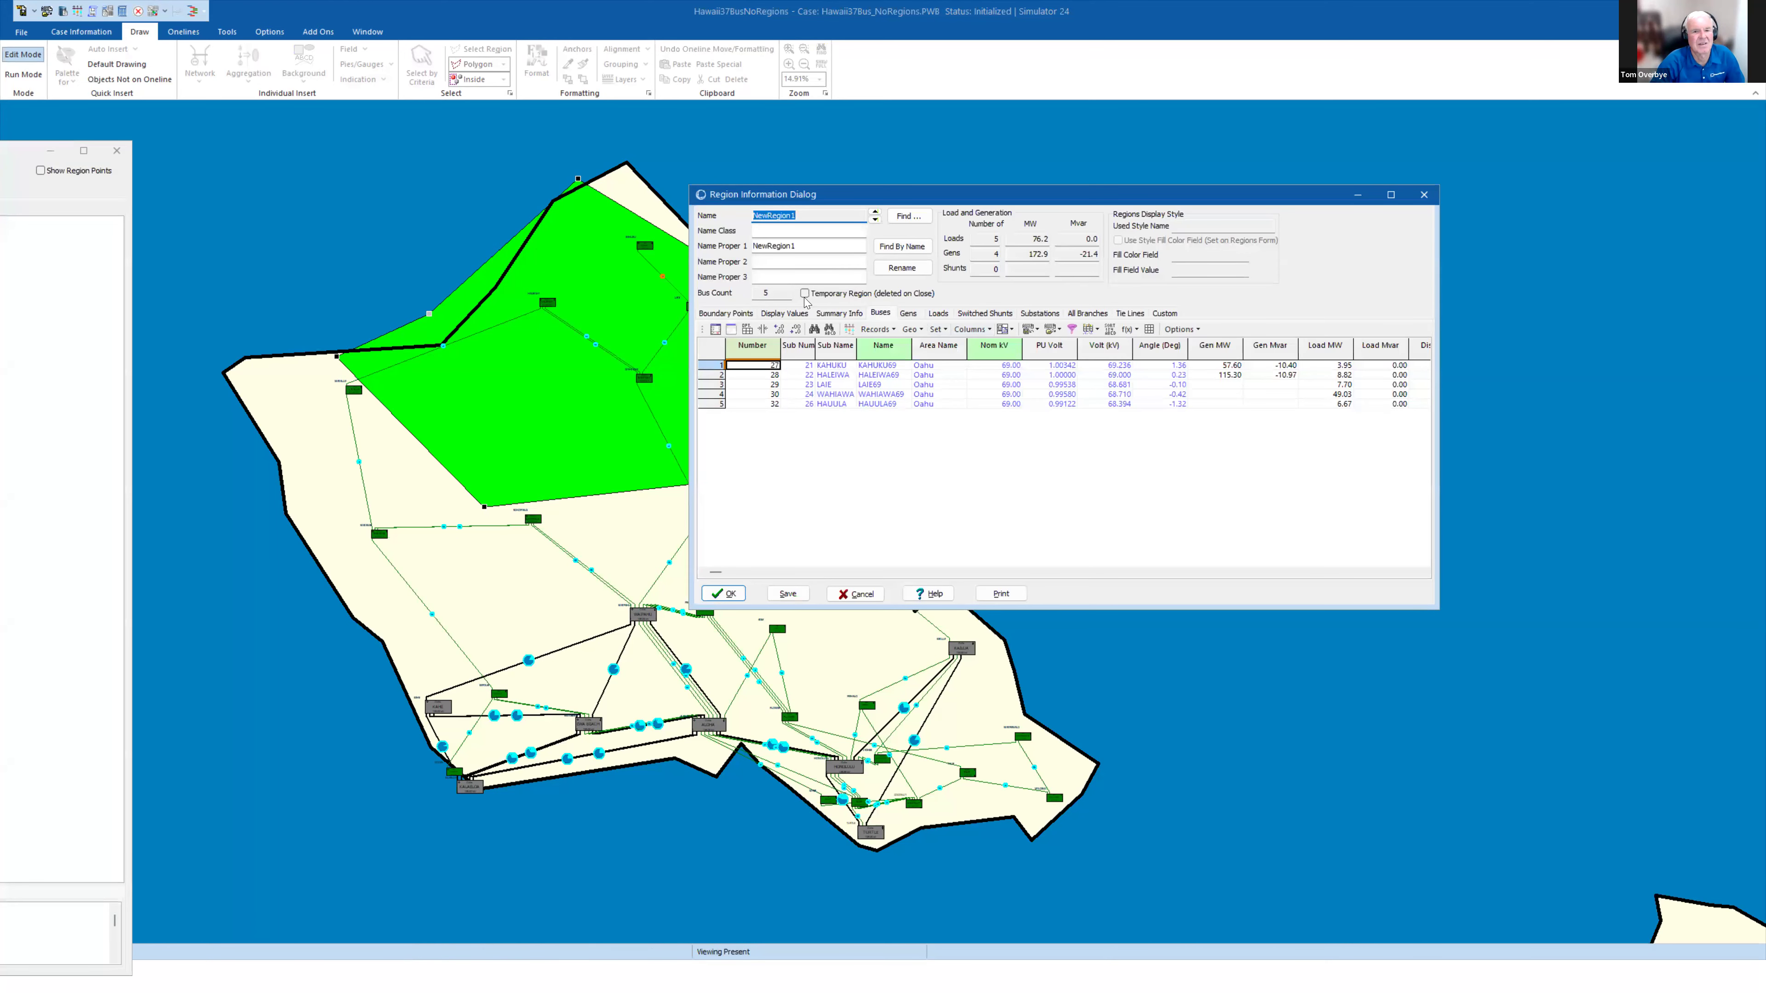
click(783, 314)
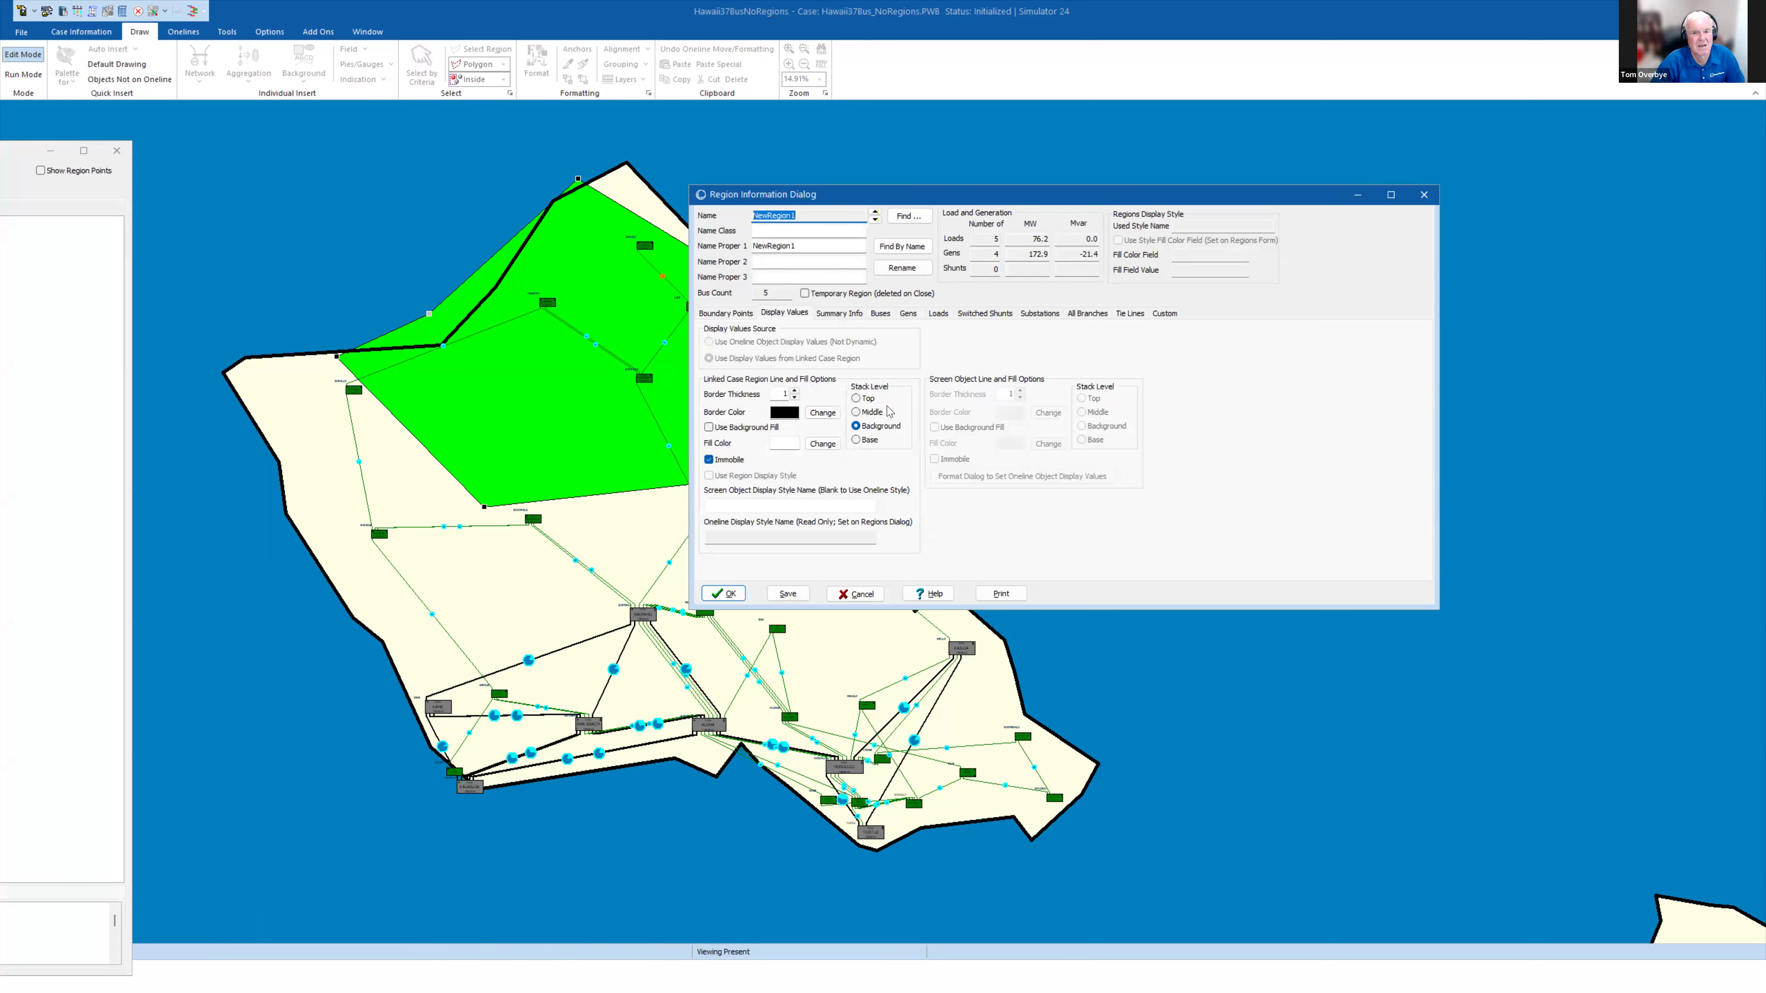
click(709, 461)
click(723, 597)
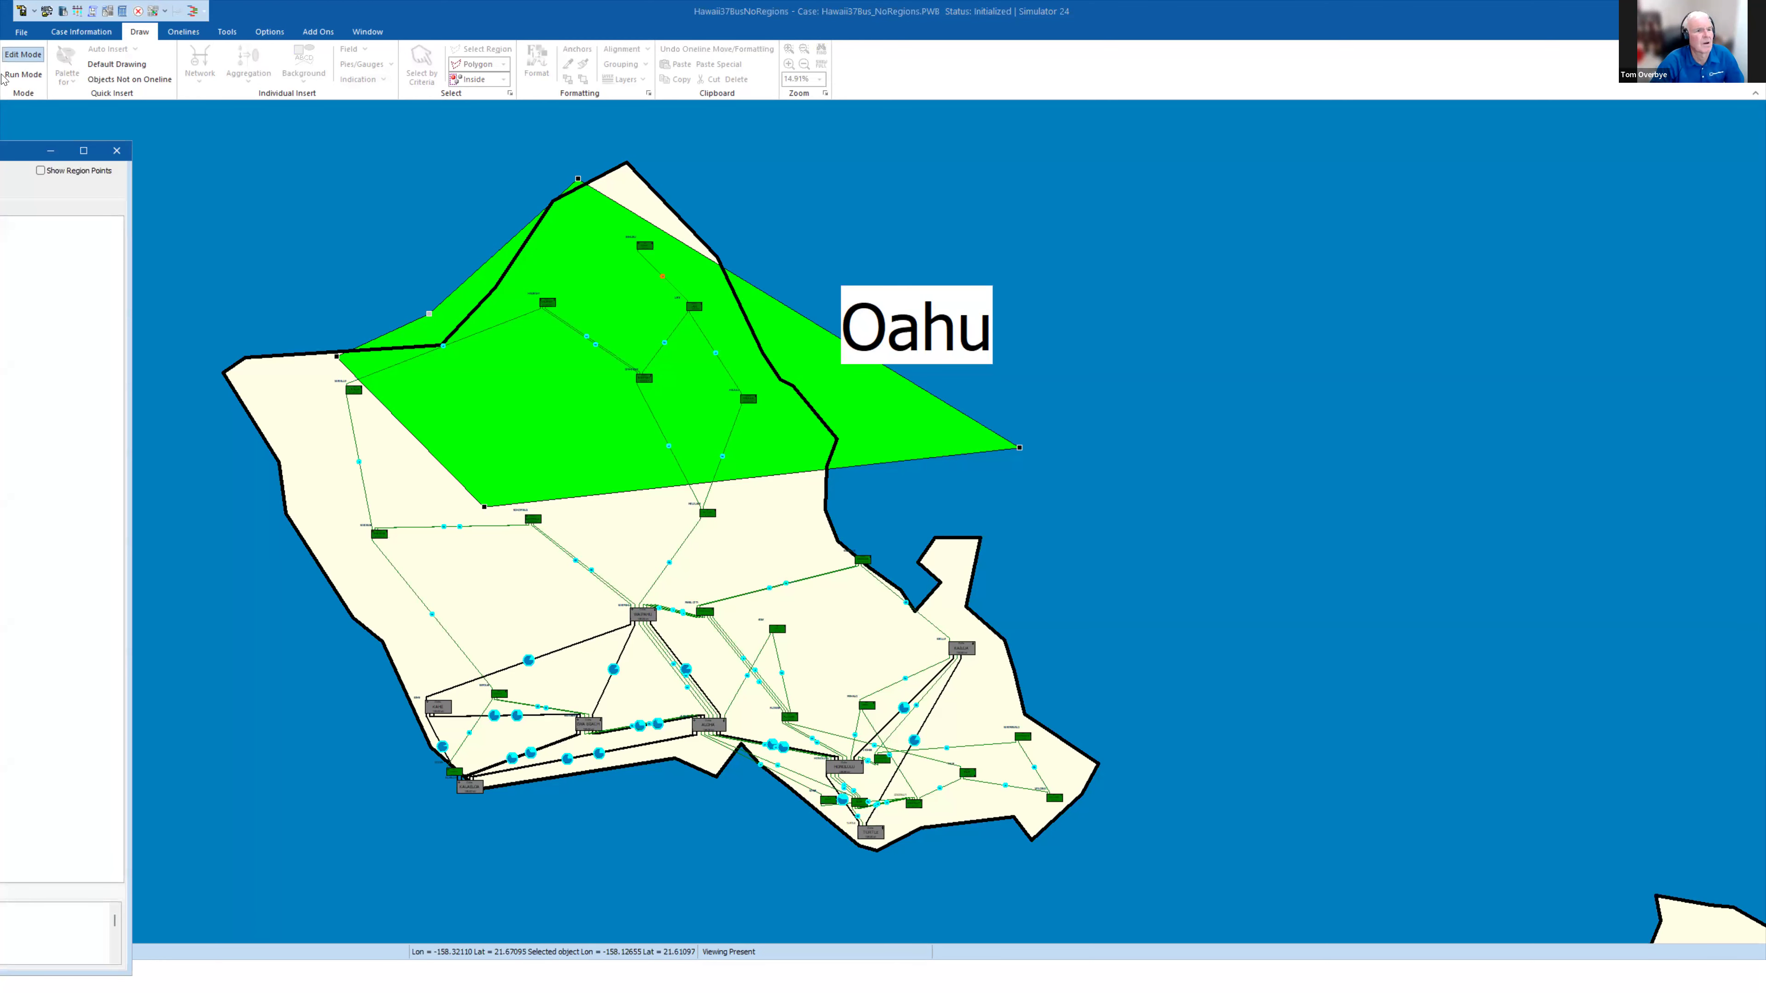
click(8, 75)
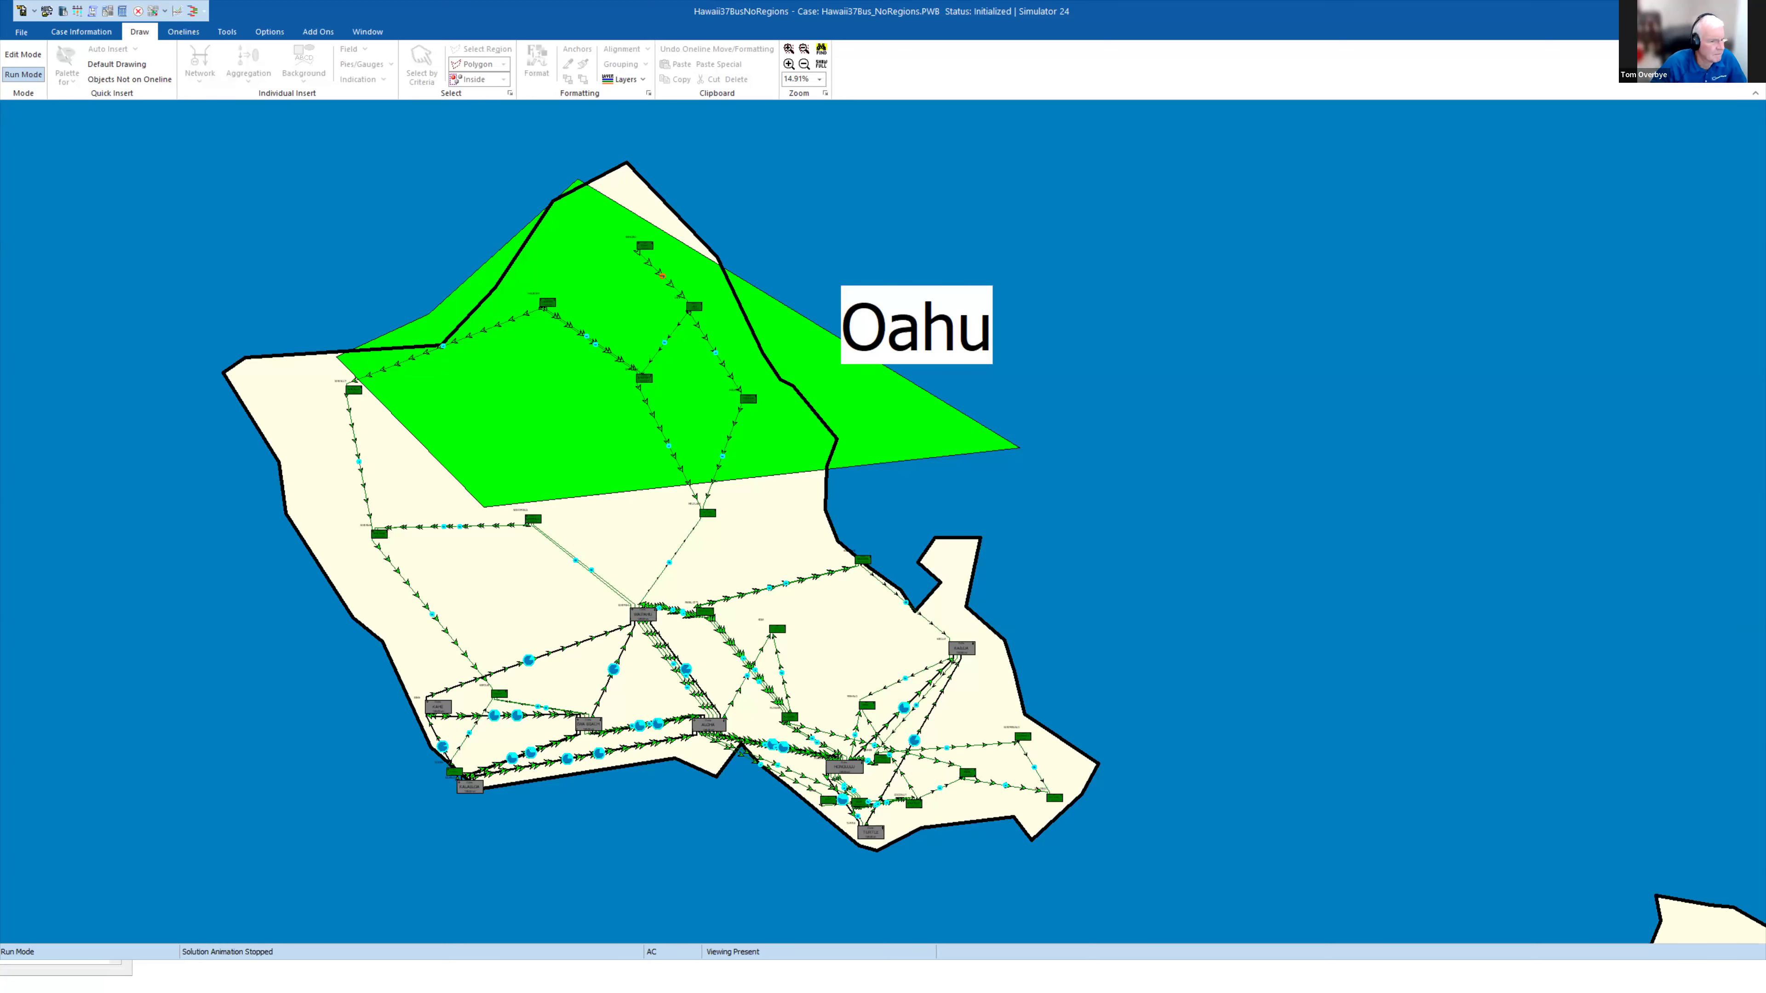
key(alt+Tab)
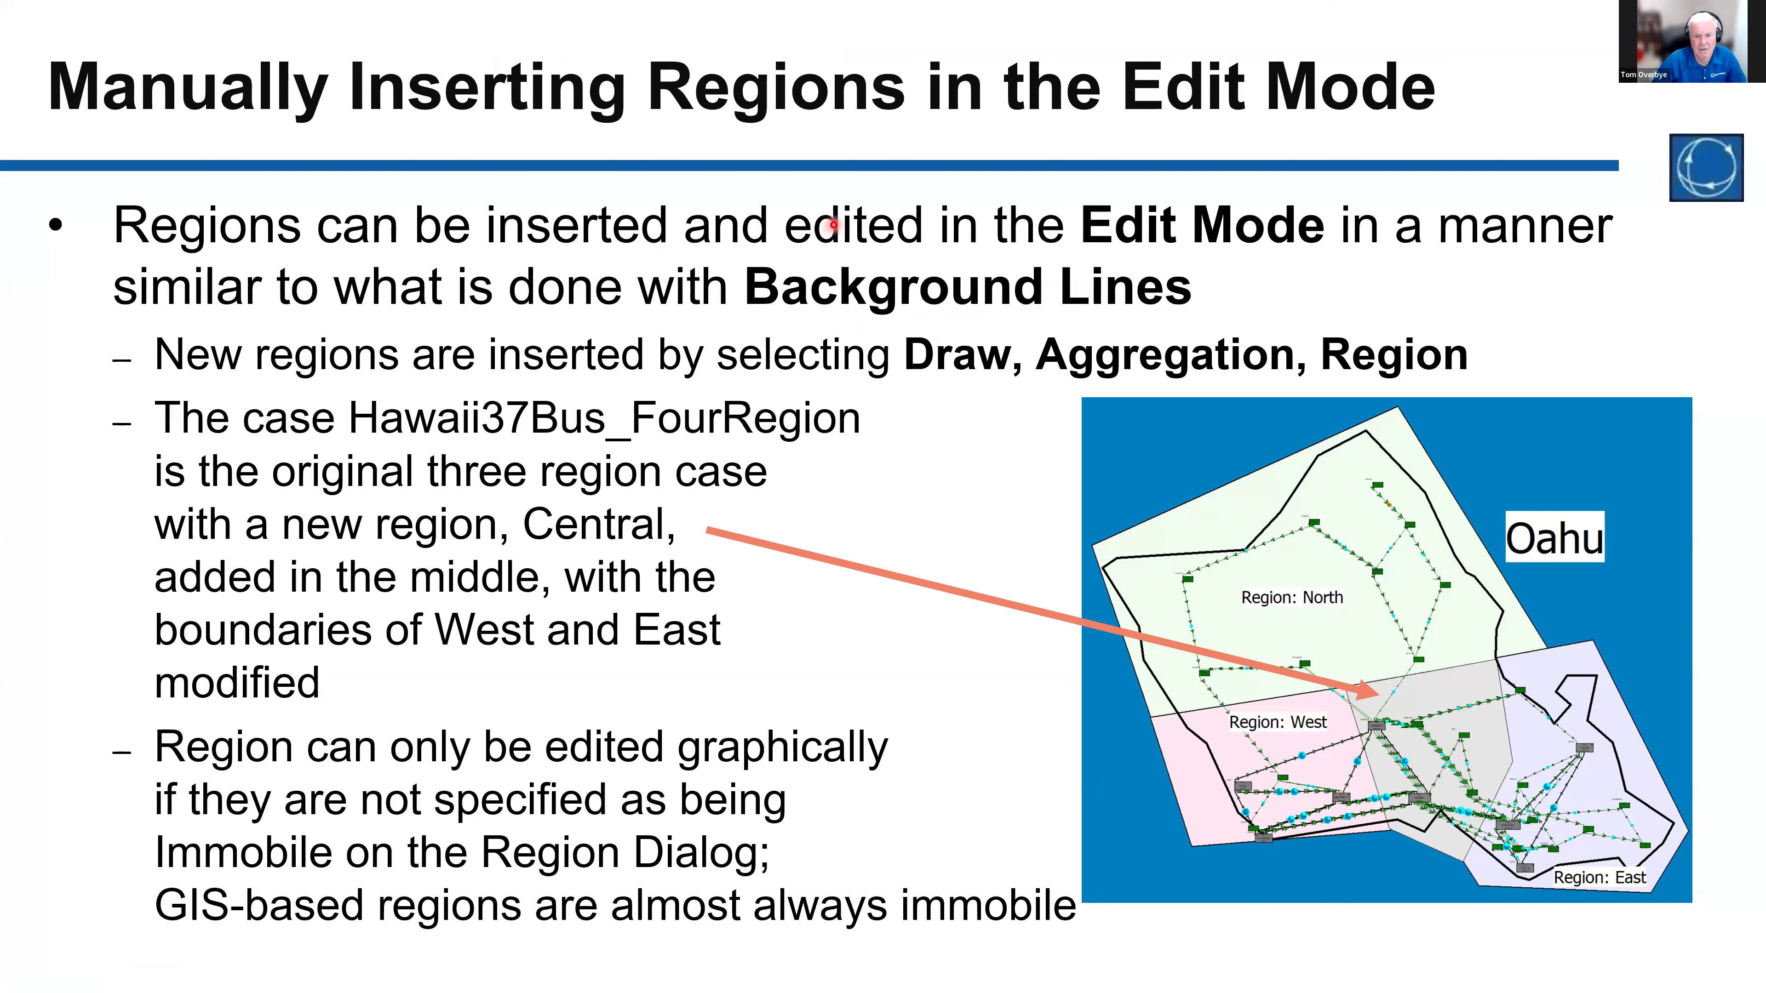
key(Page_Down)
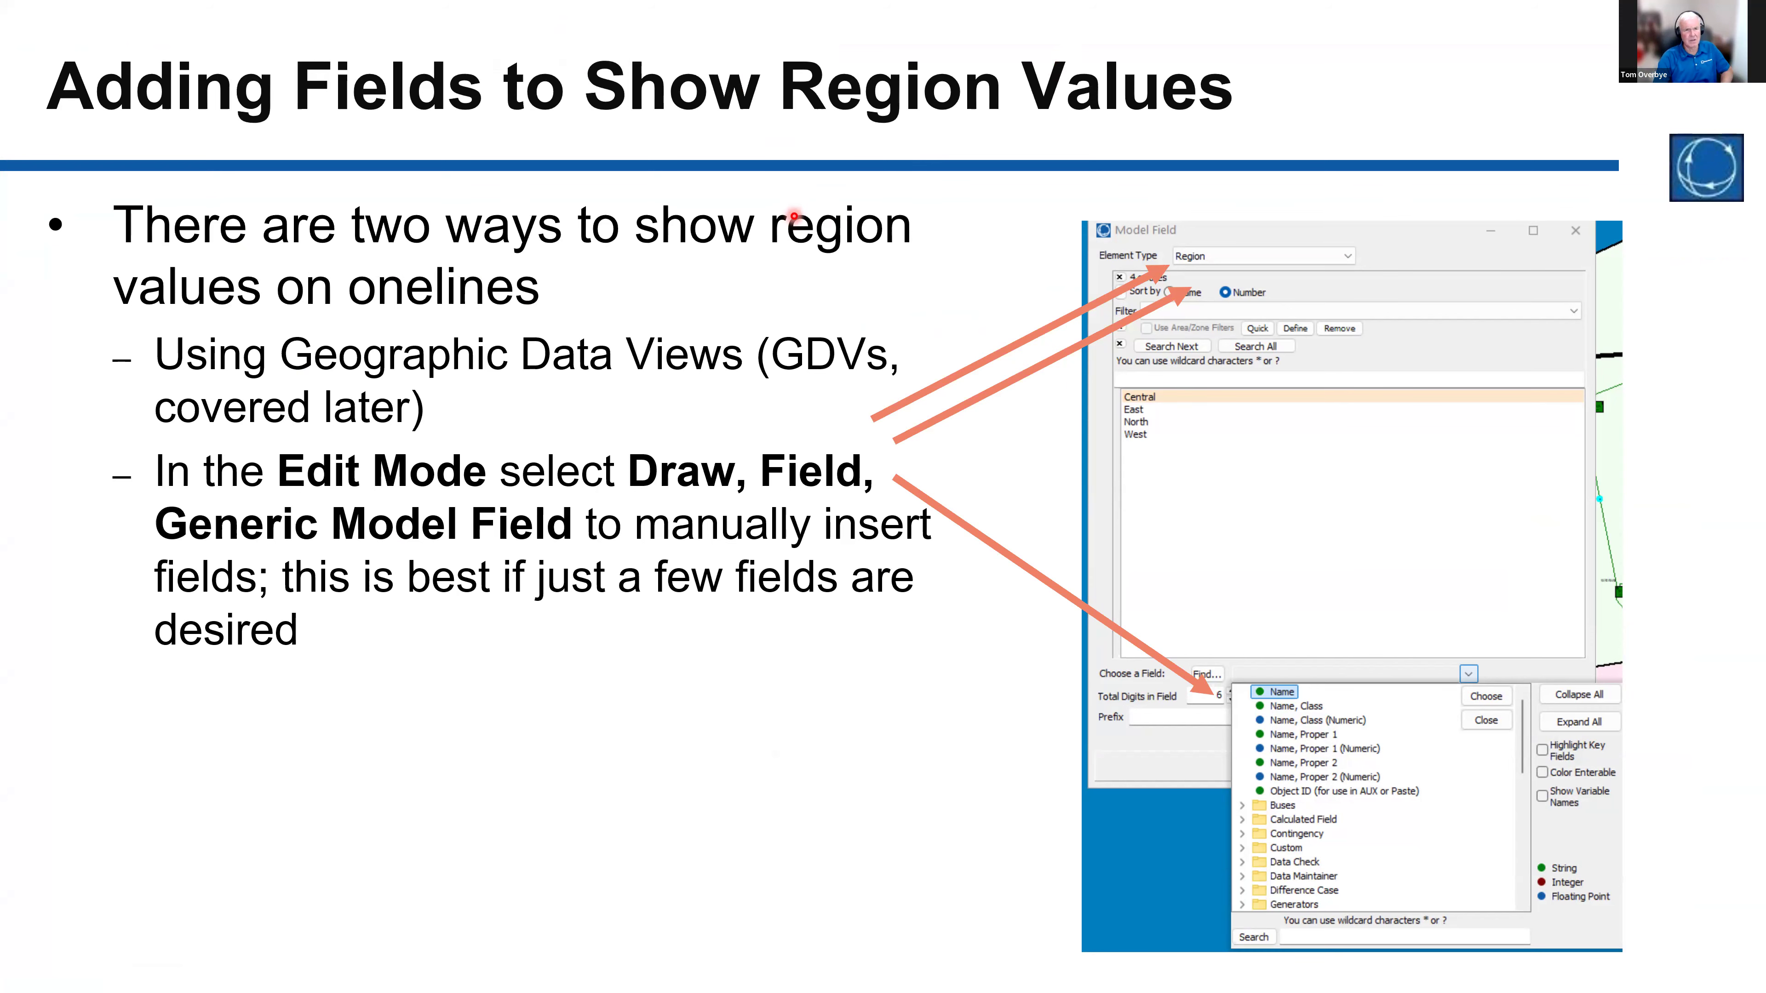
key(Right)
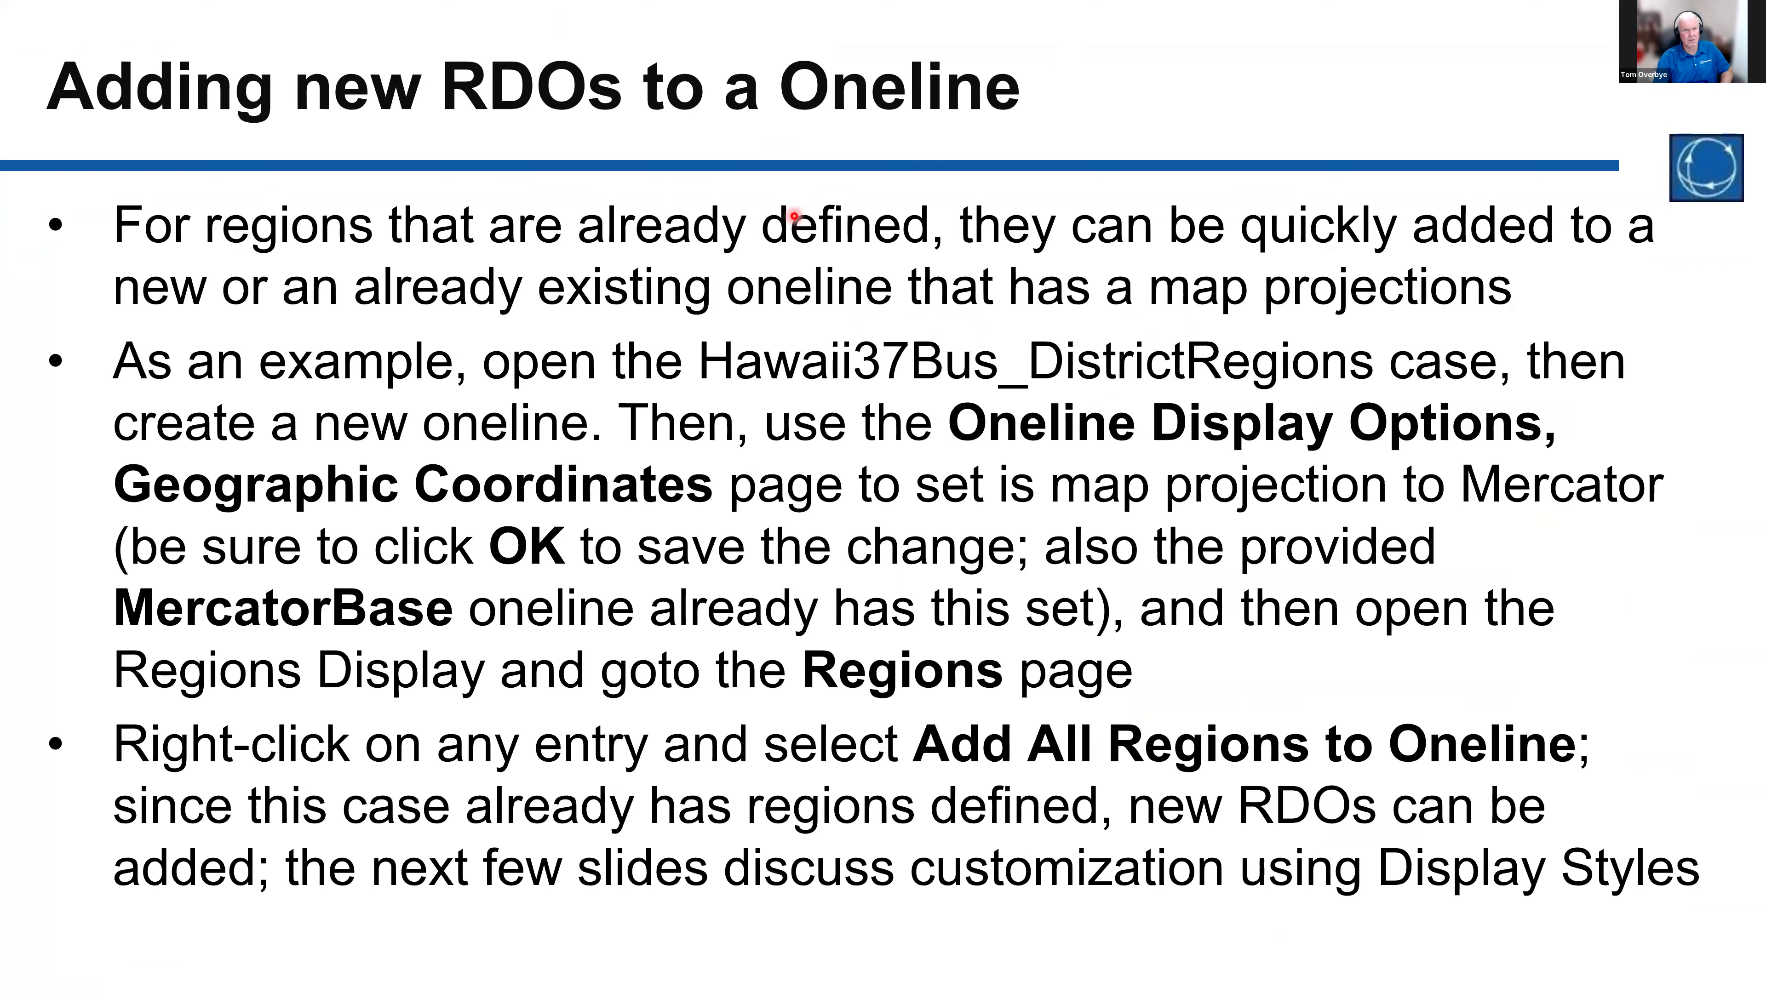
key(Right)
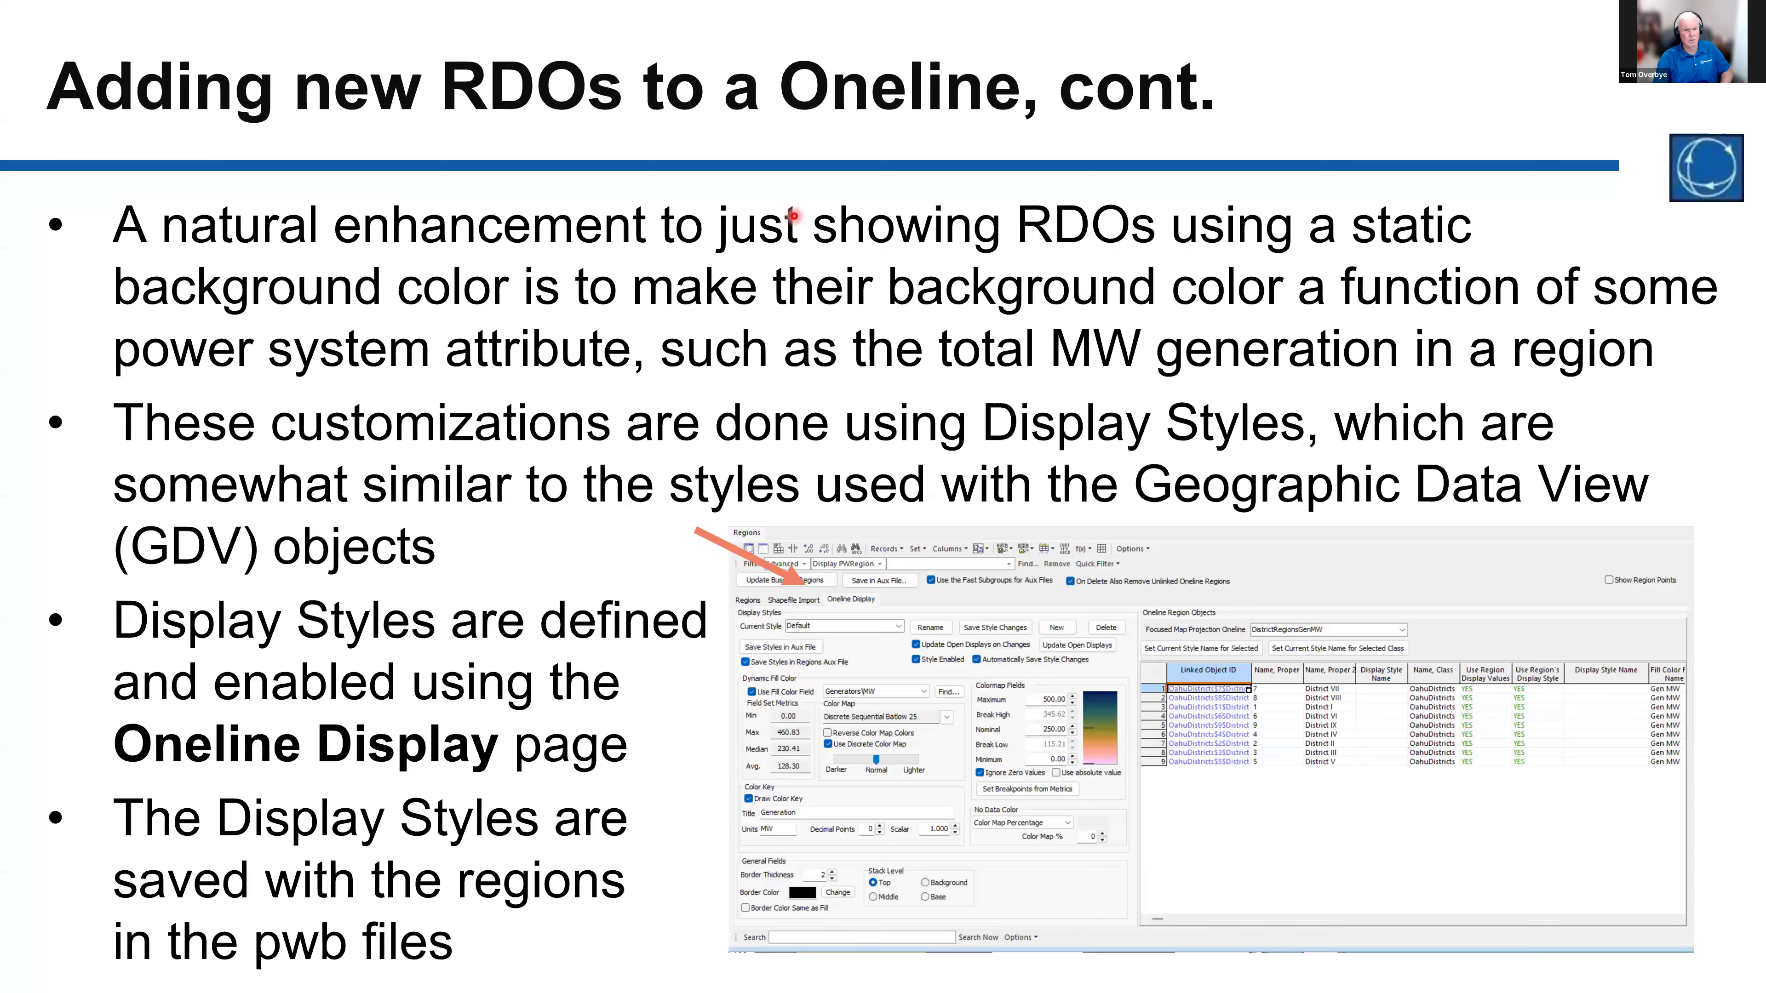
key(Right)
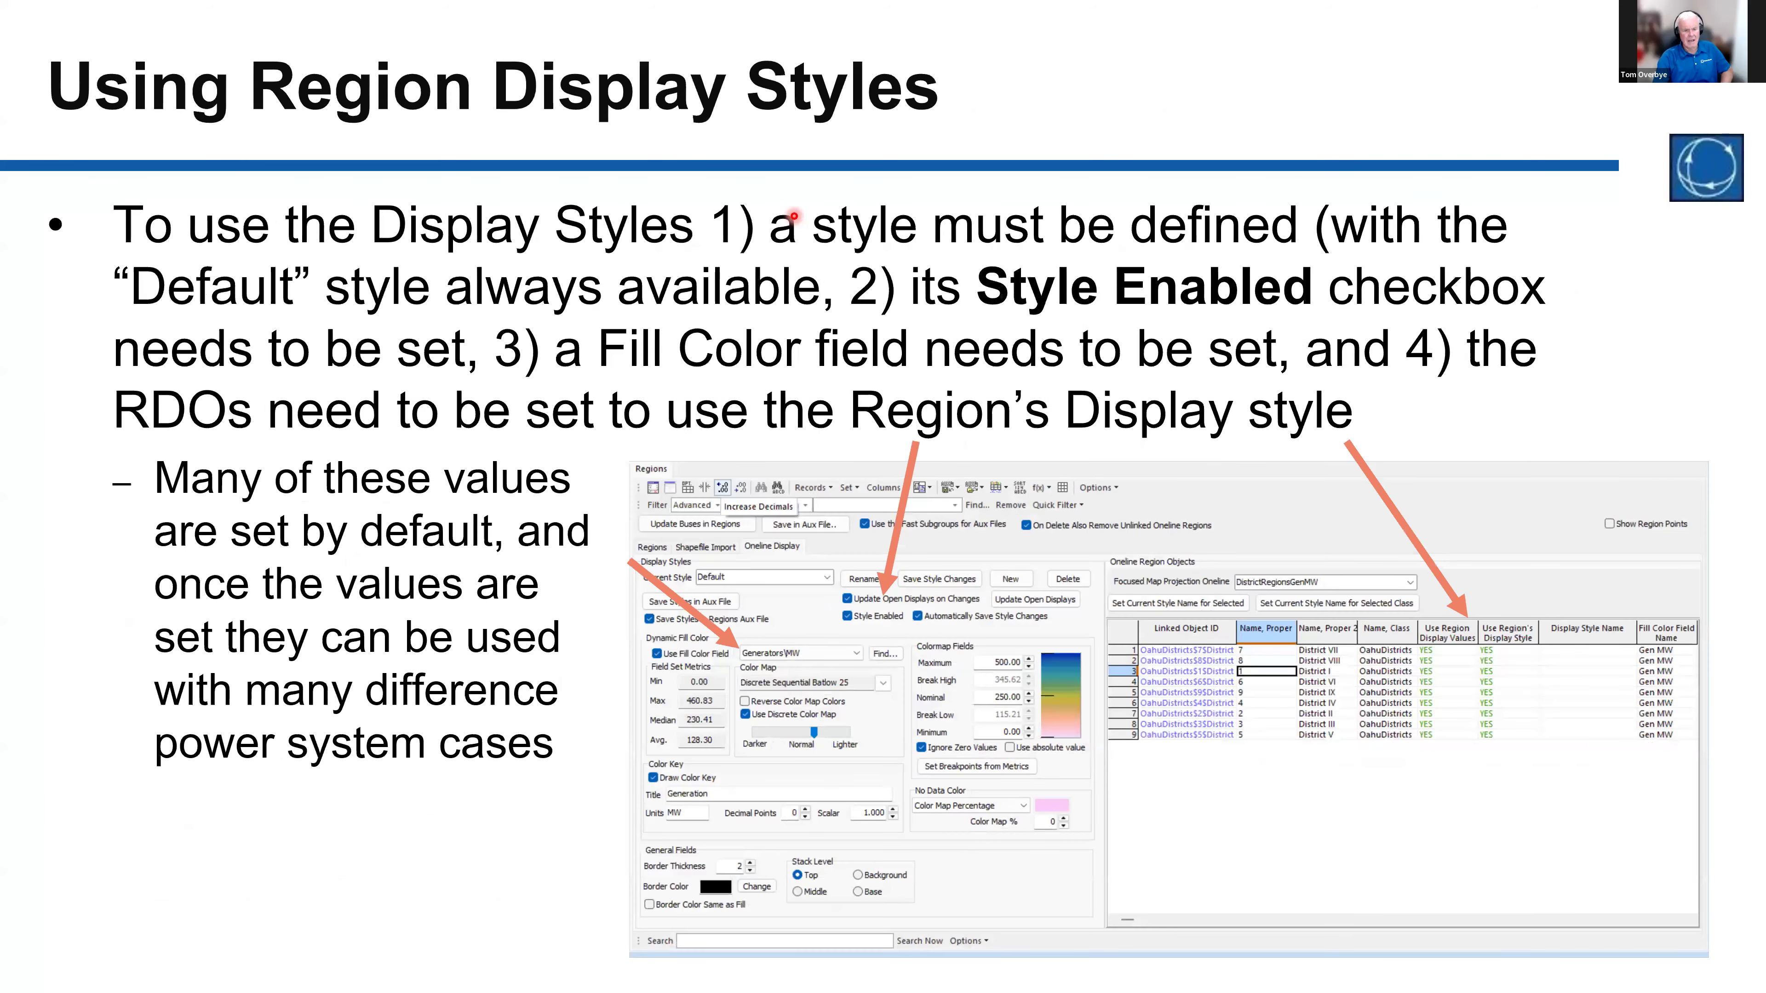
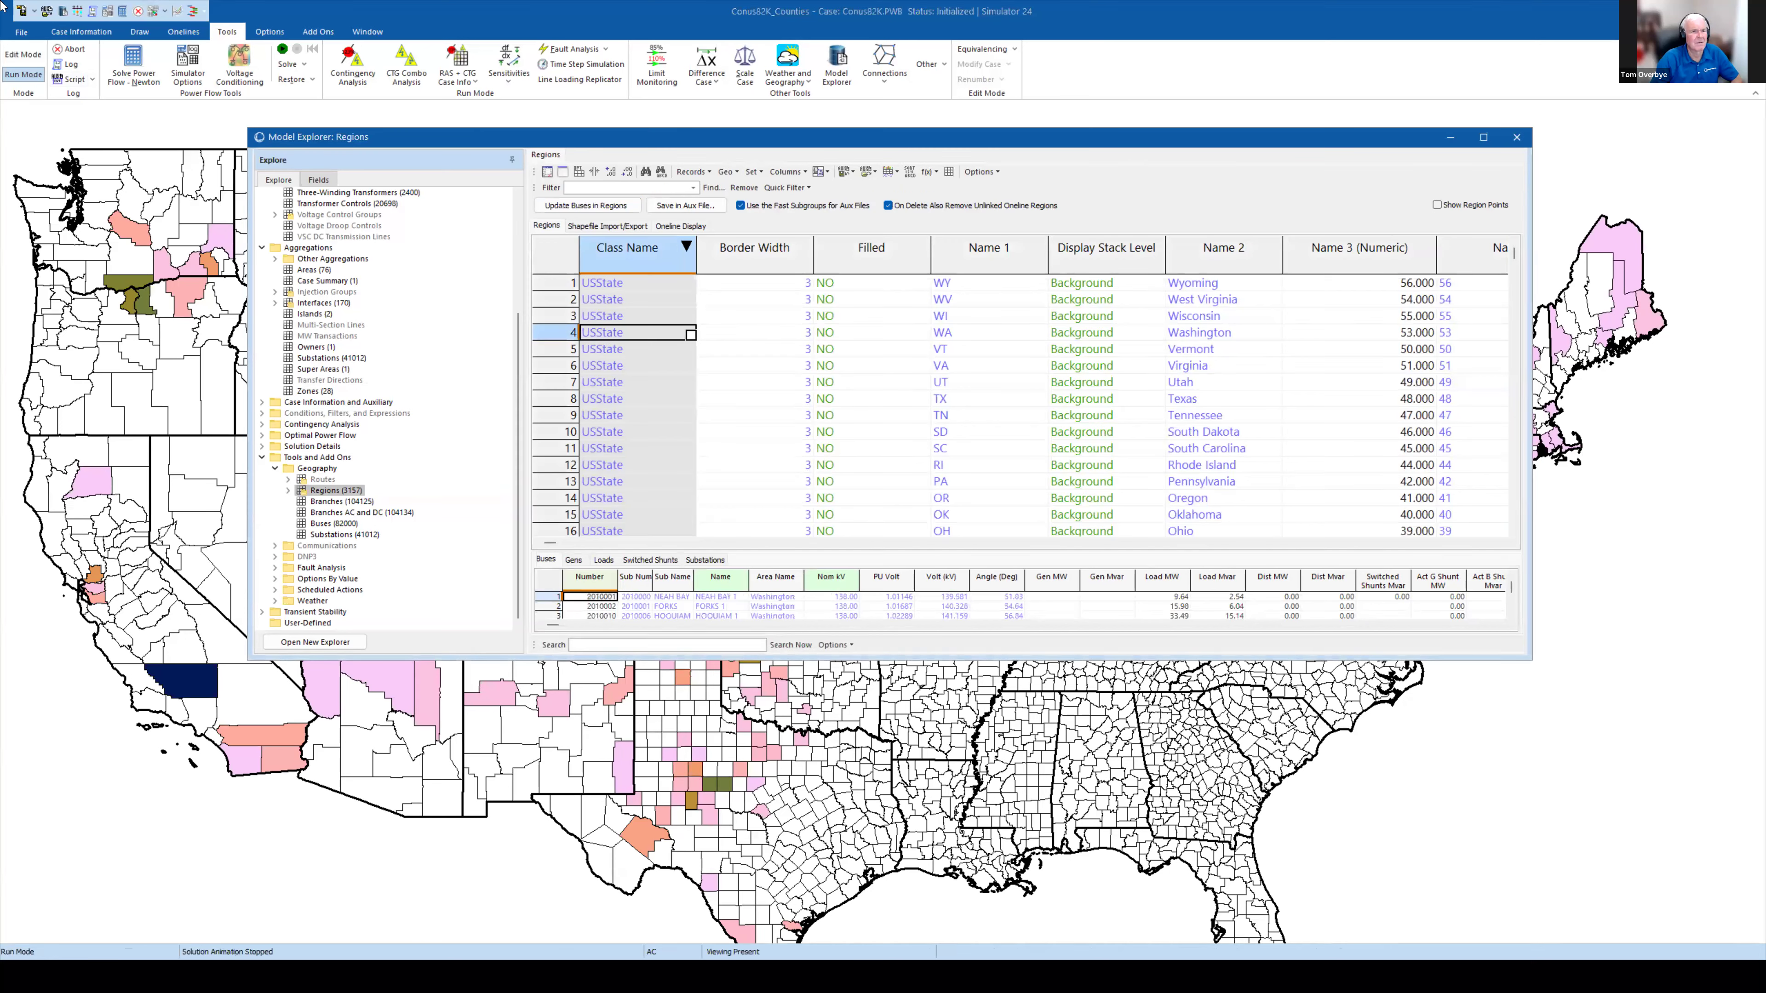
Open the recent case Hawaii37Bus_DistrictRegions.PWB.
click(106, 54)
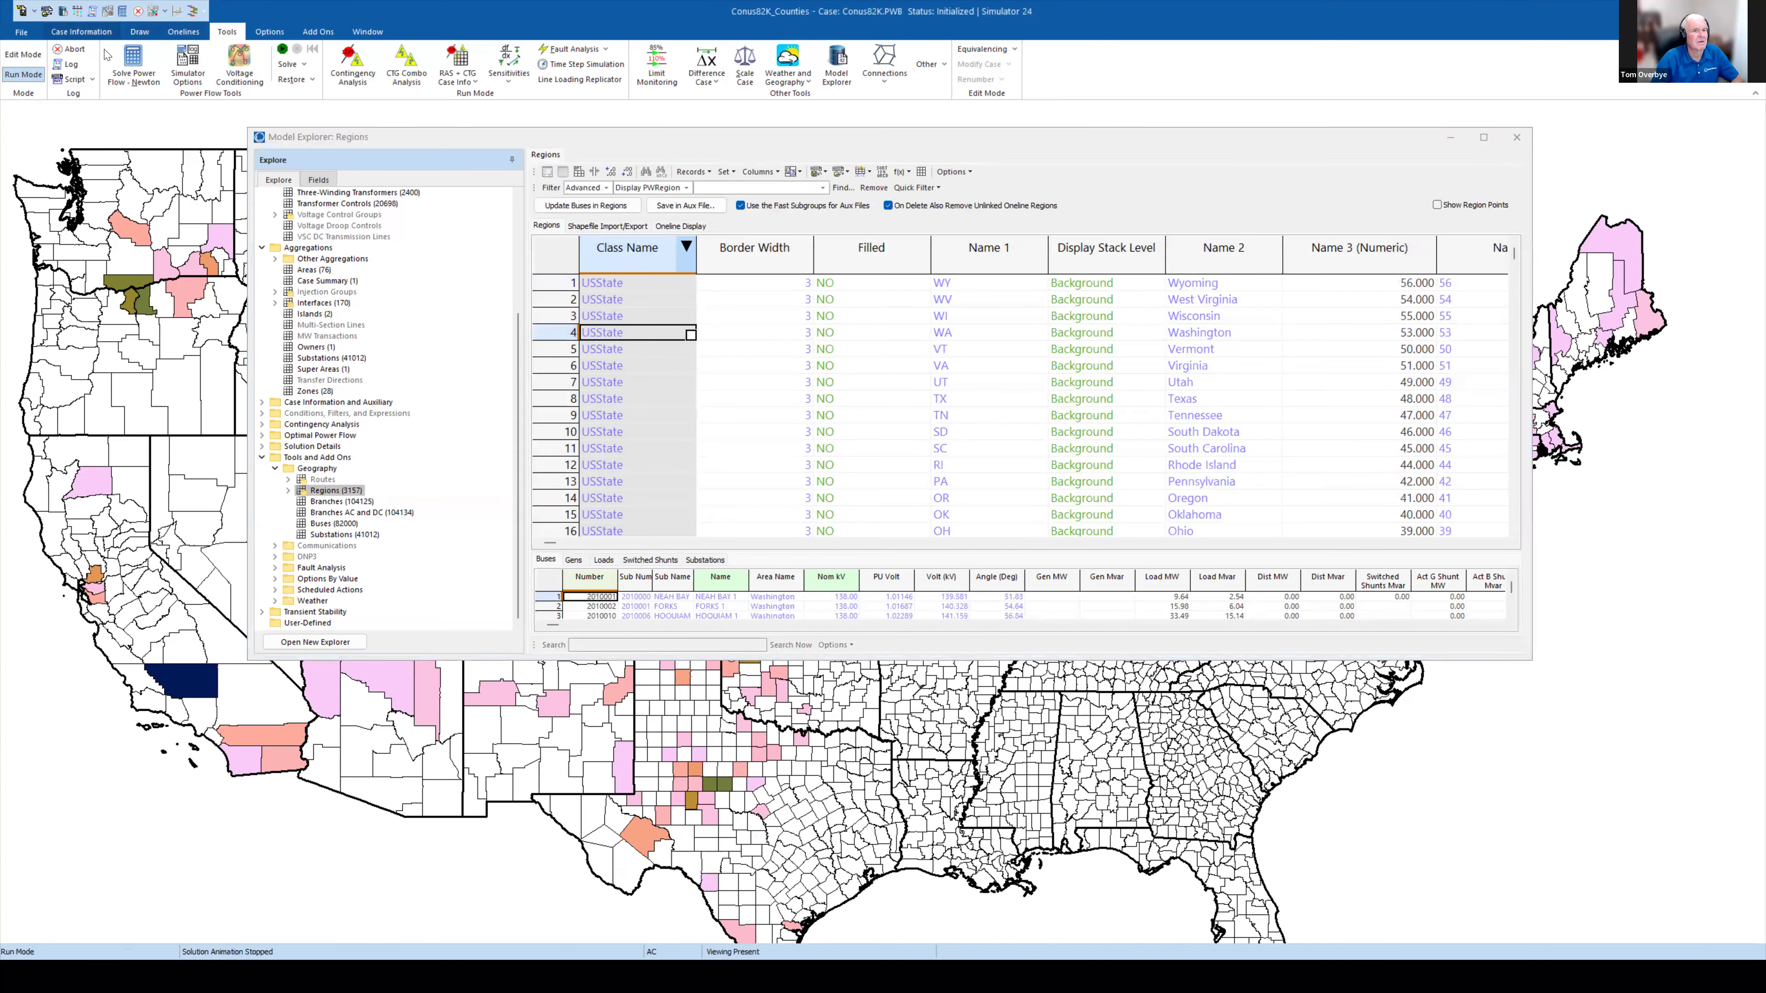
click(21, 31)
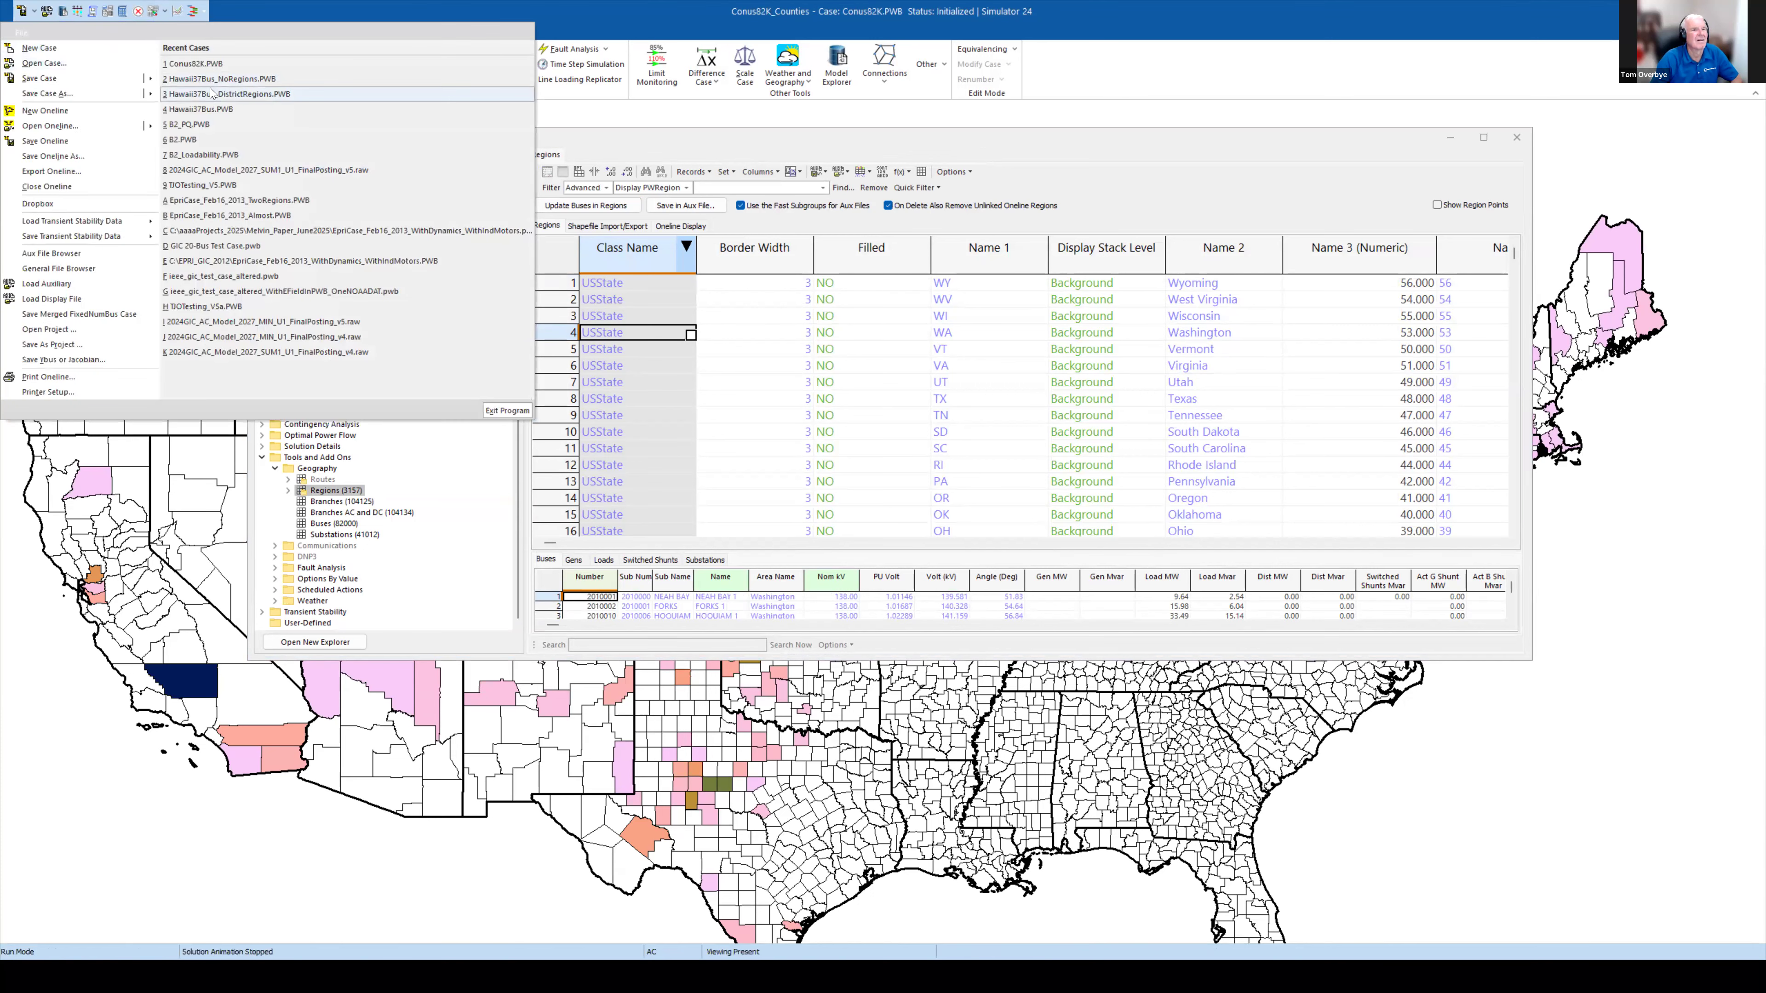
click(214, 94)
click(918, 506)
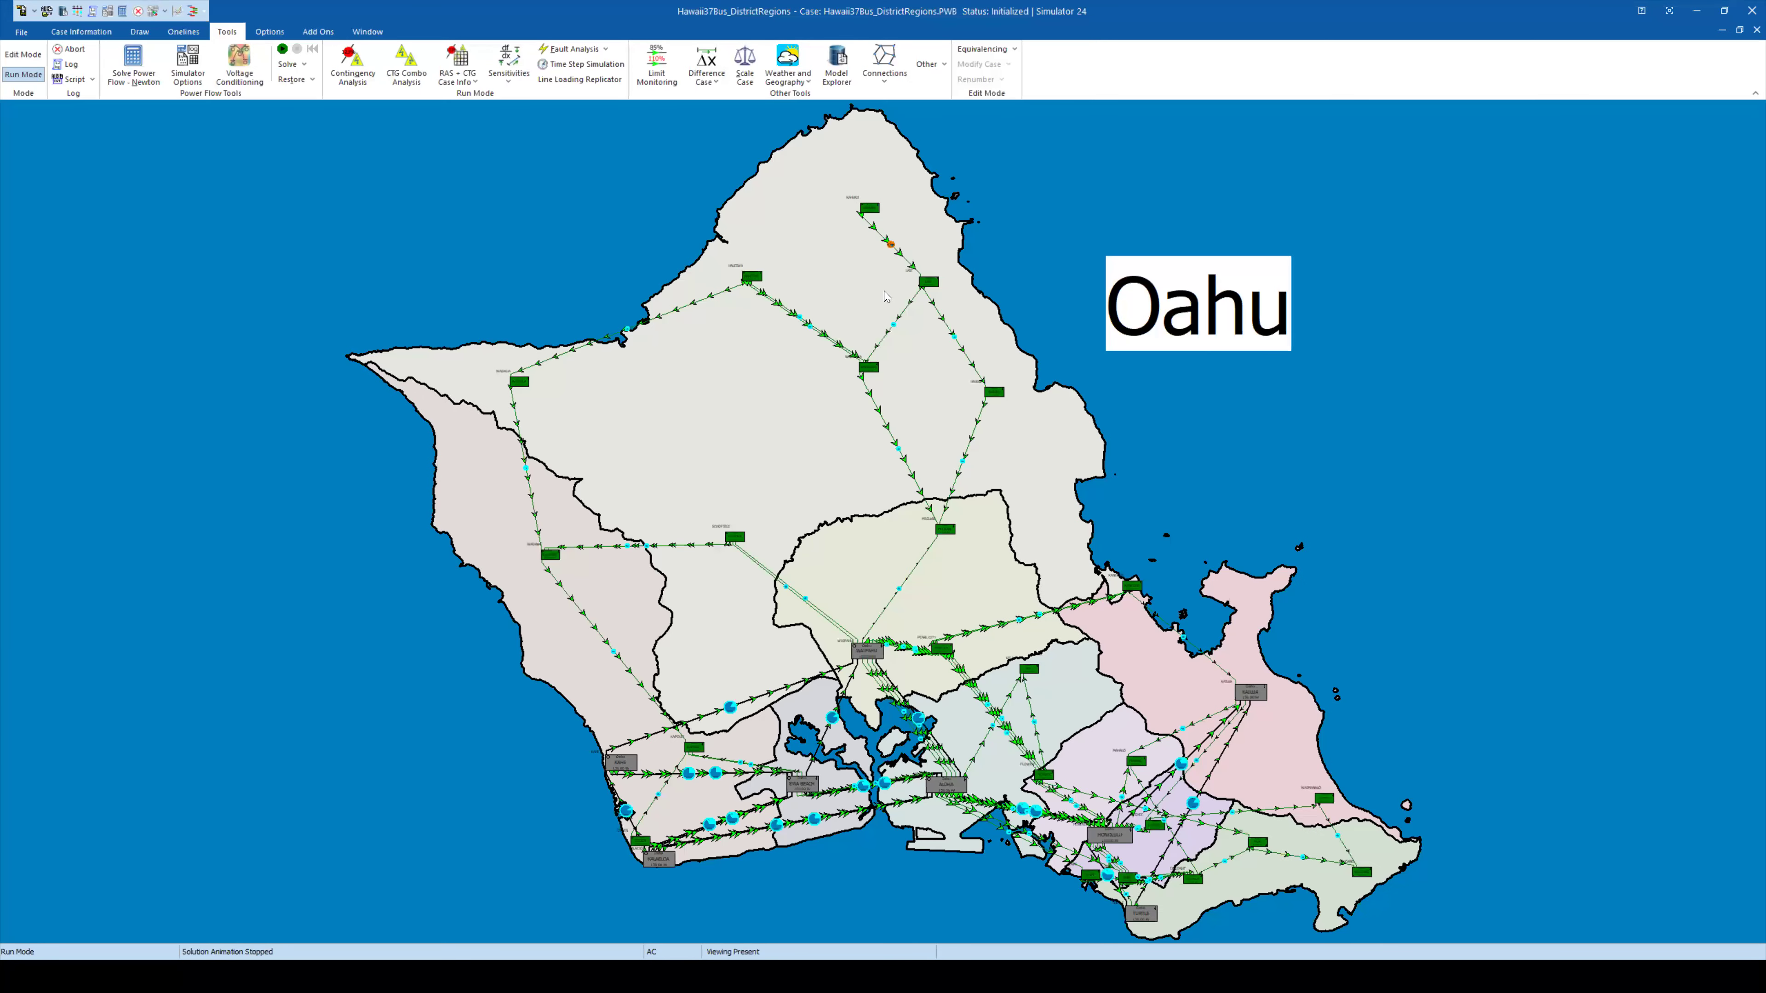
Open the geographic Regions list and show the commands available for the District IV record.
click(786, 80)
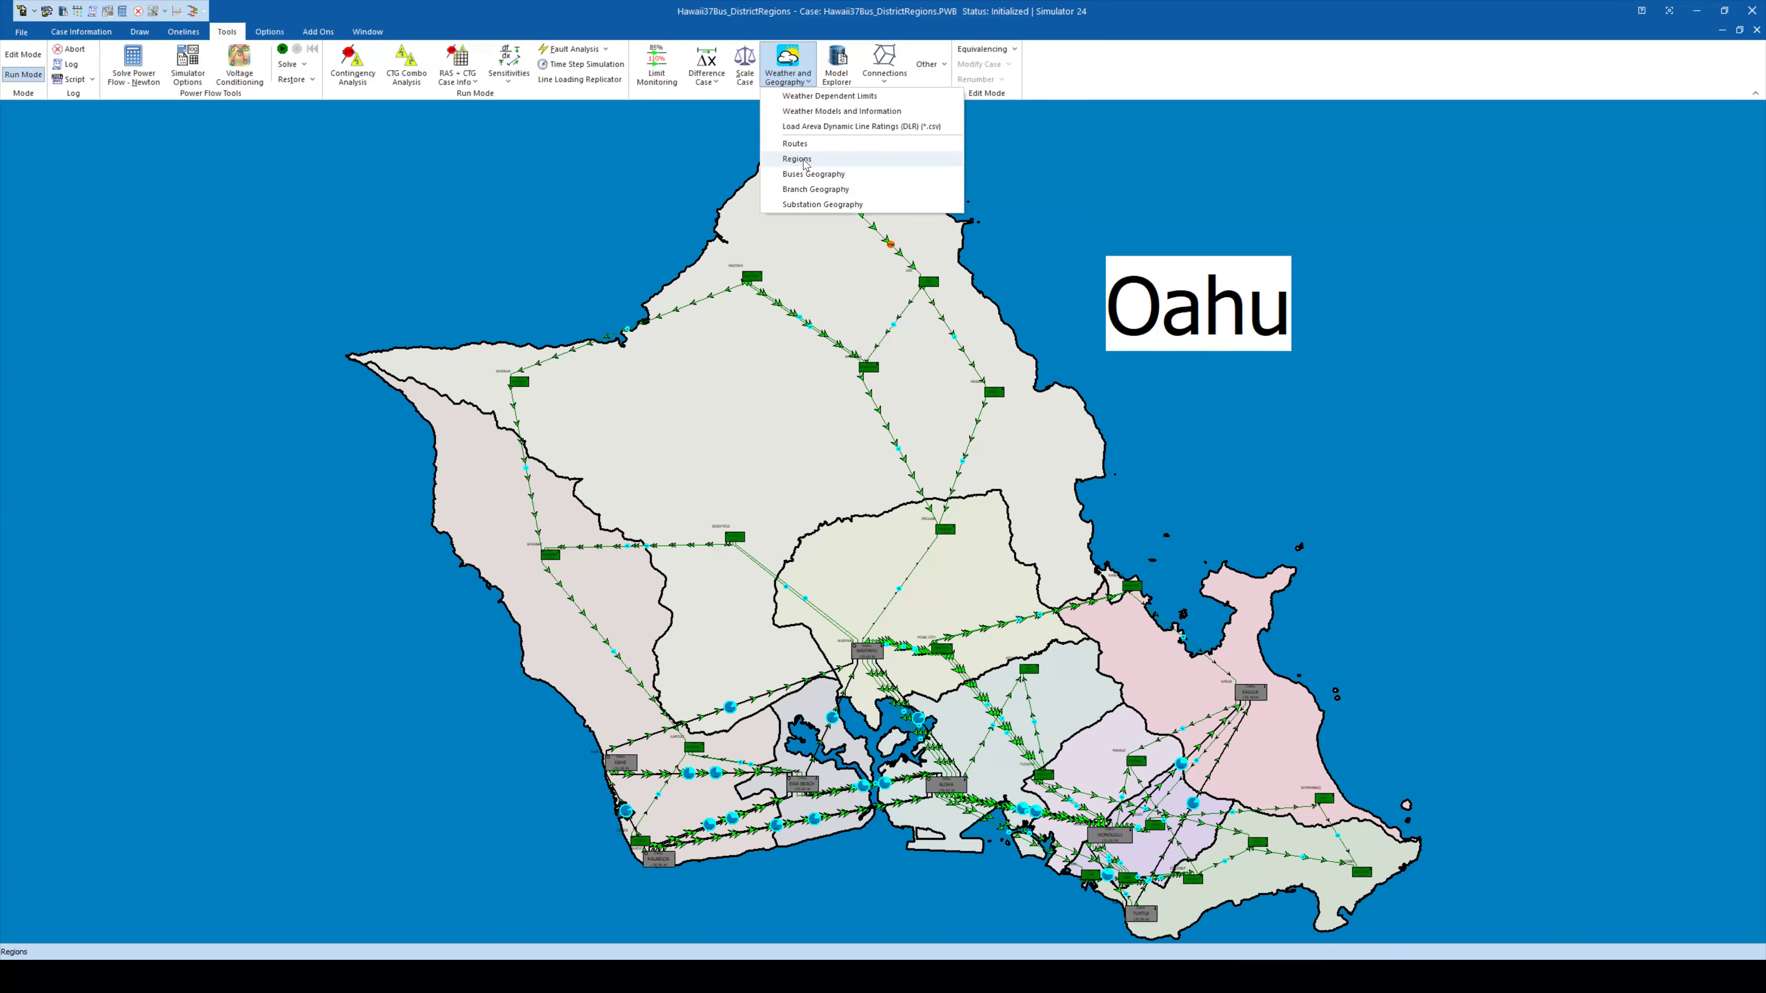
click(798, 158)
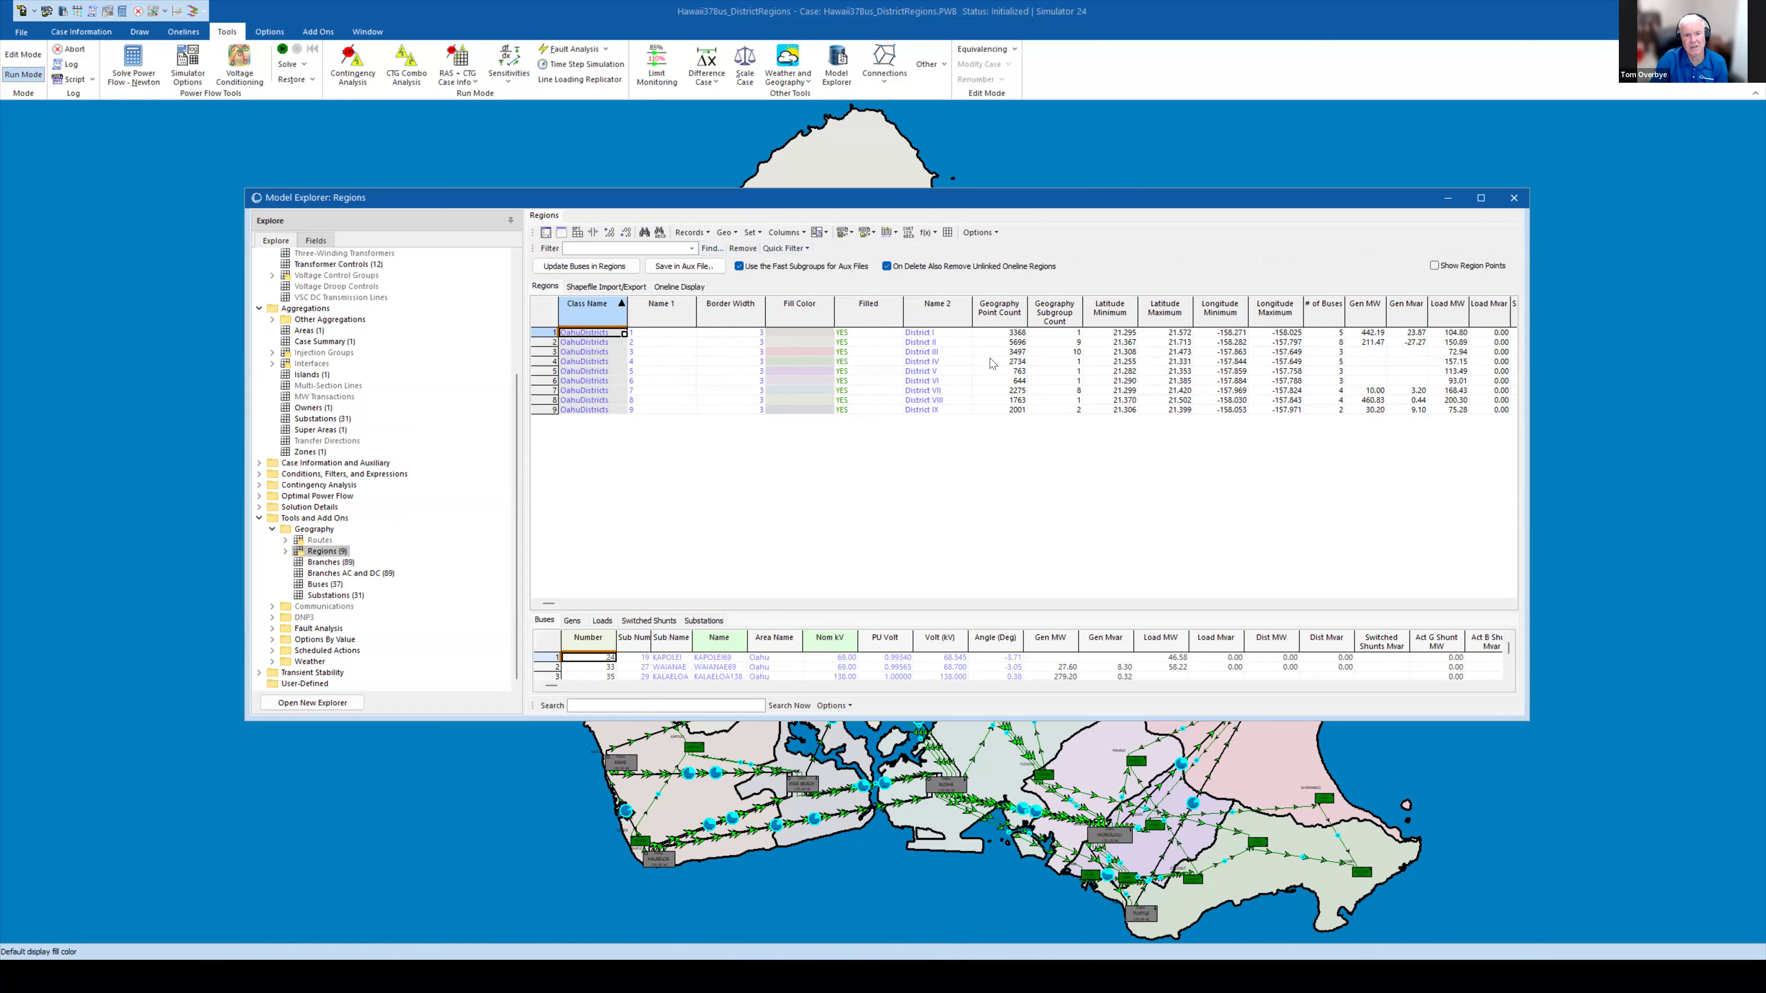
click(930, 363)
right_click(930, 371)
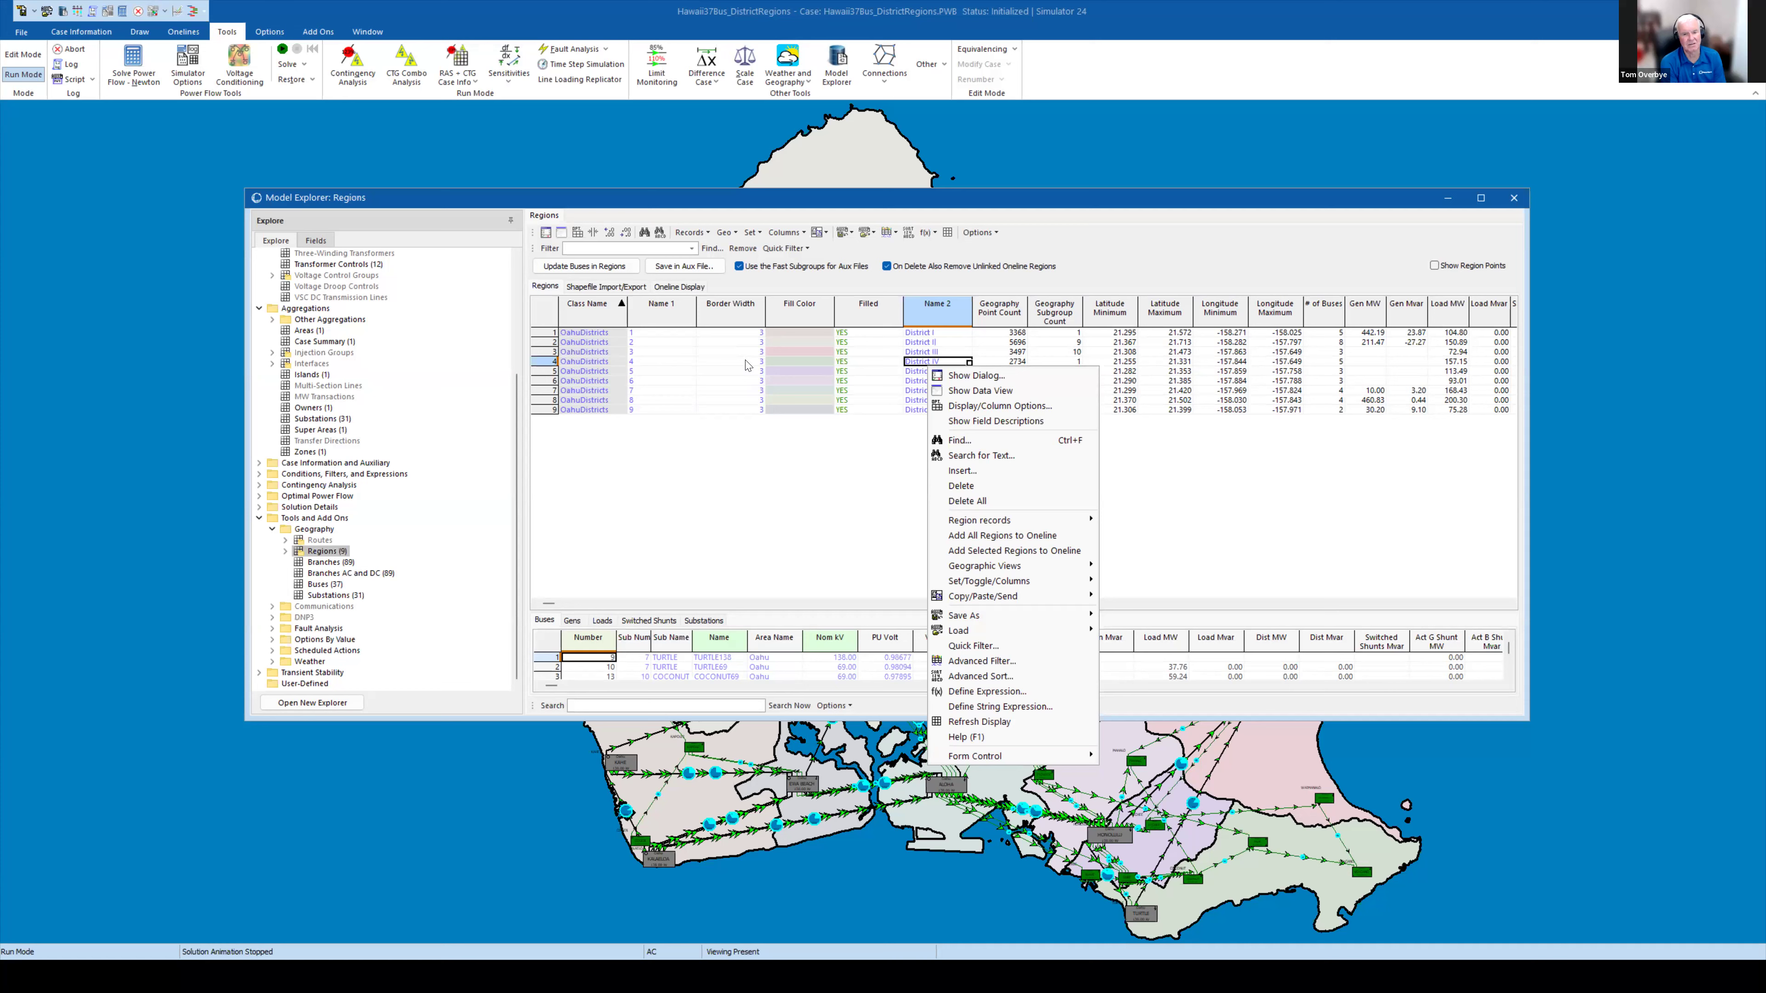
Reopen the recent case Conus82K.PWB in place of the Hawaii case.
click(25, 34)
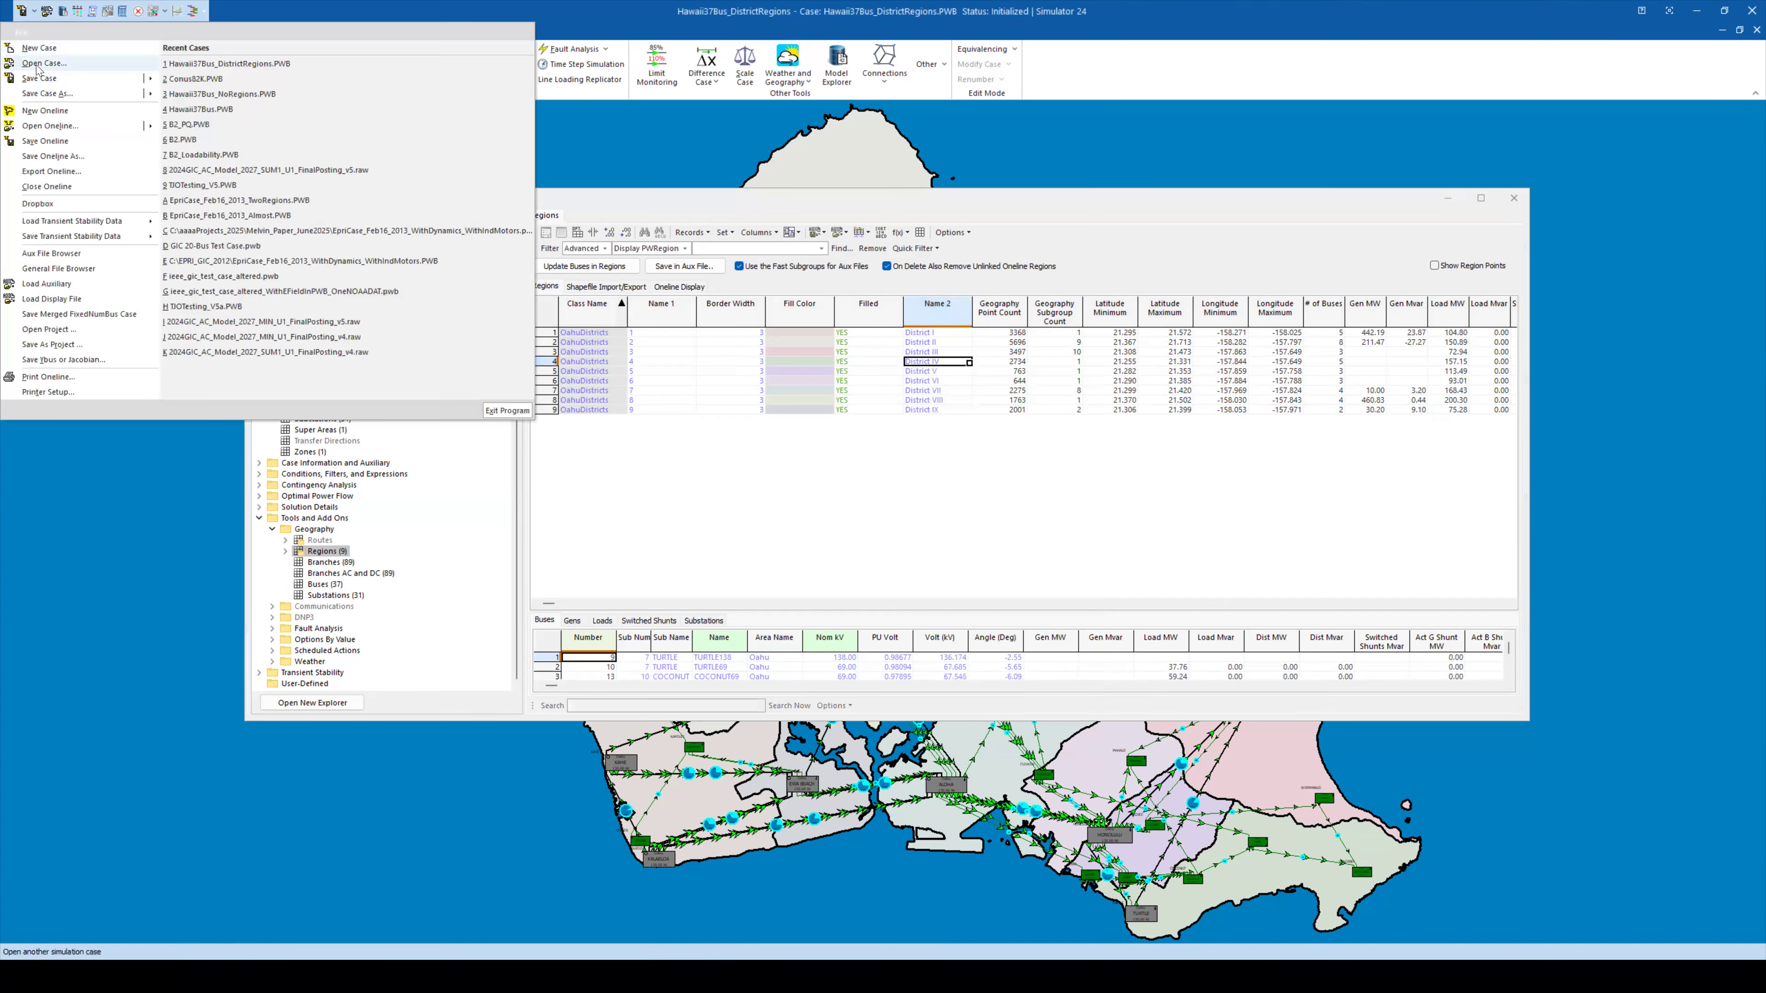
click(209, 74)
click(925, 507)
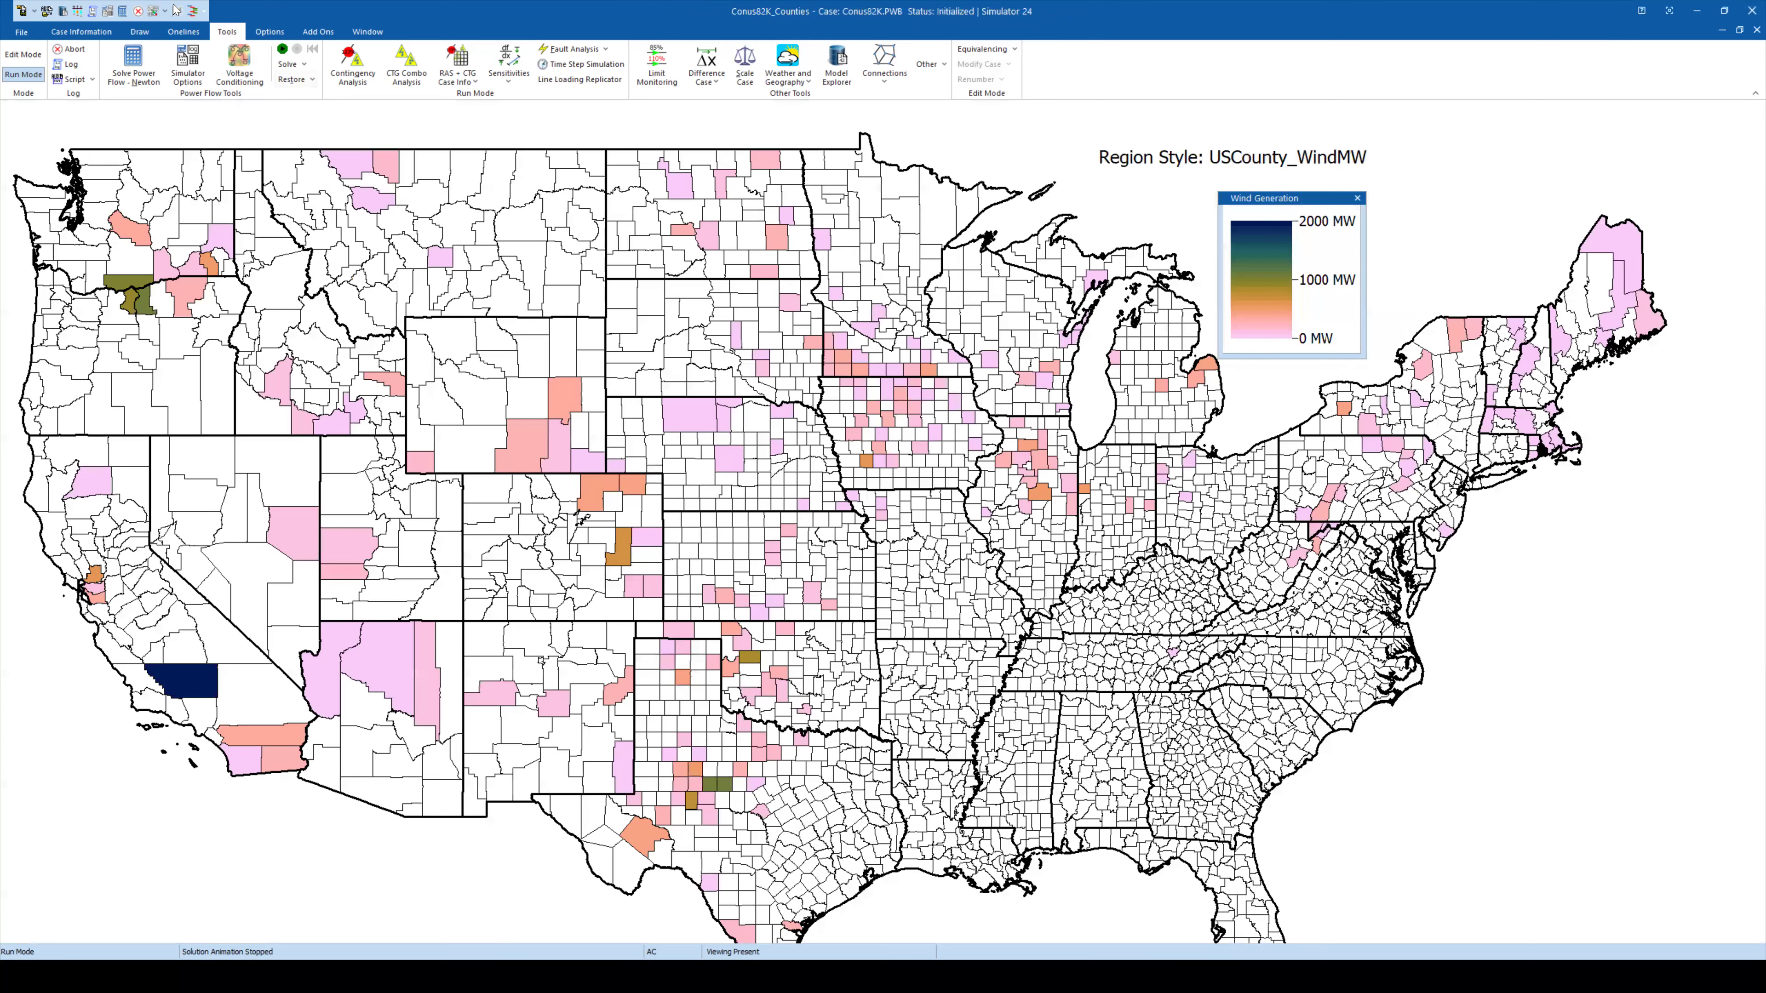
click(270, 33)
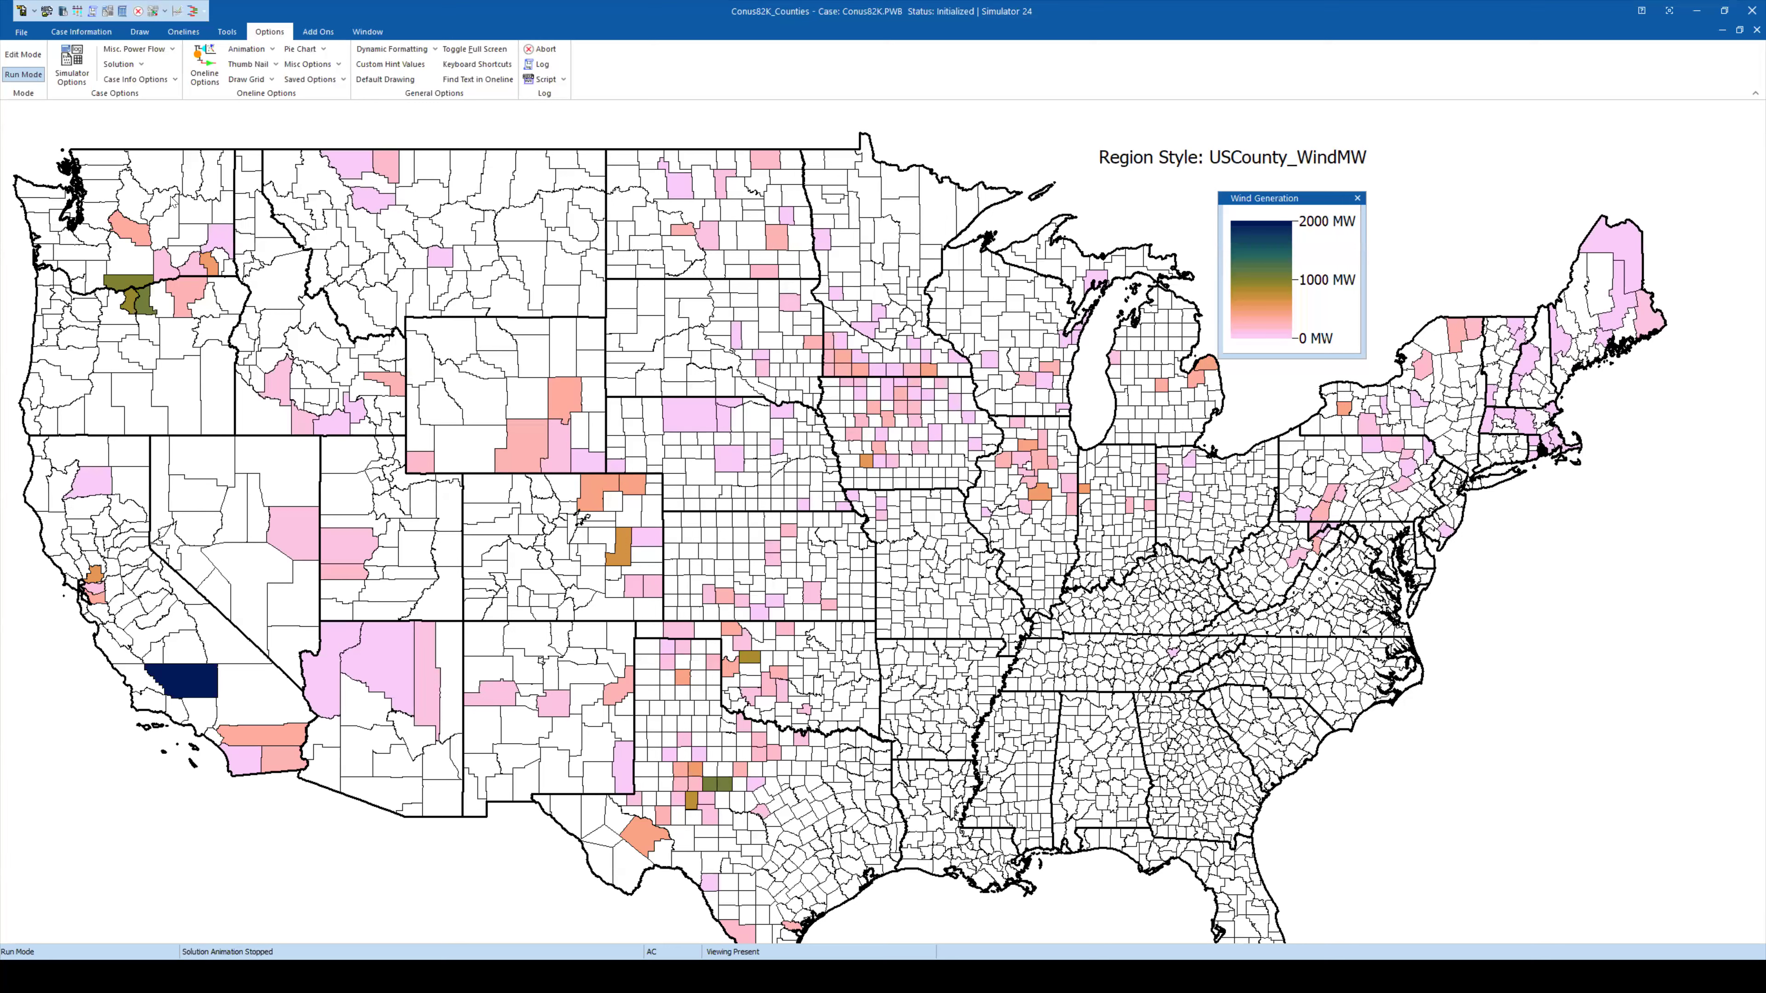
Open the Regions dialog from the county map and inspect the region information for Stevens County, Washington.
right_click(216, 235)
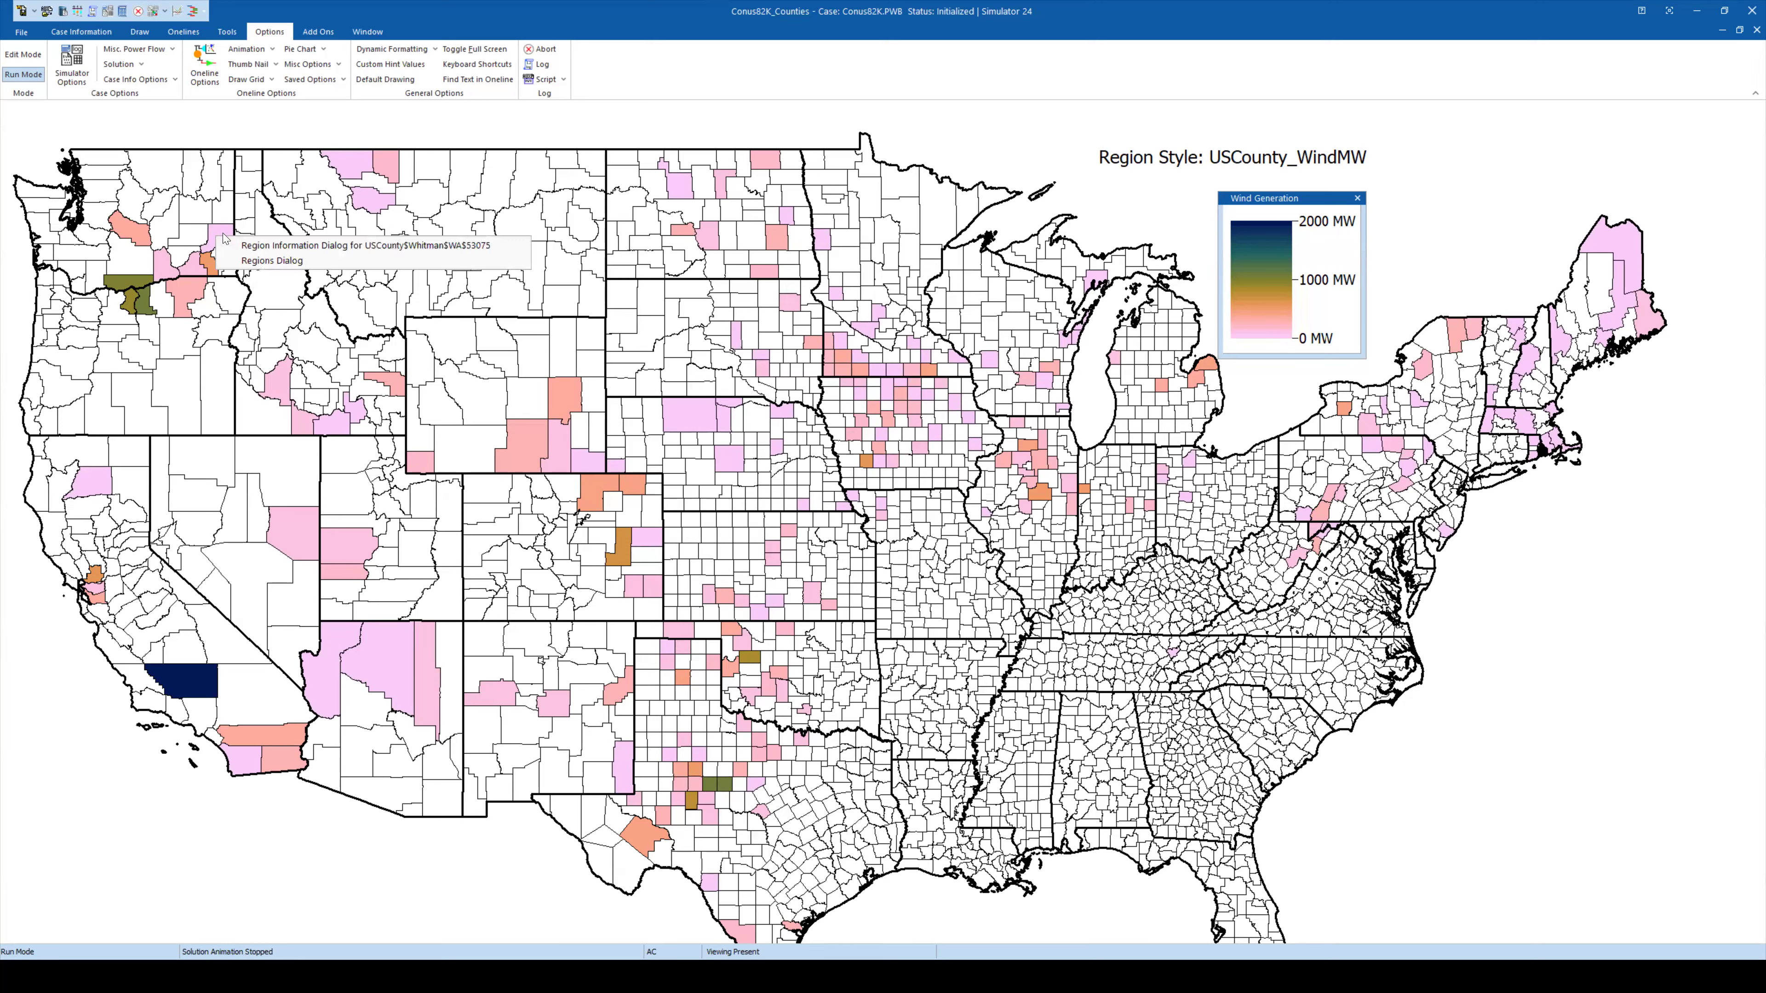
click(287, 262)
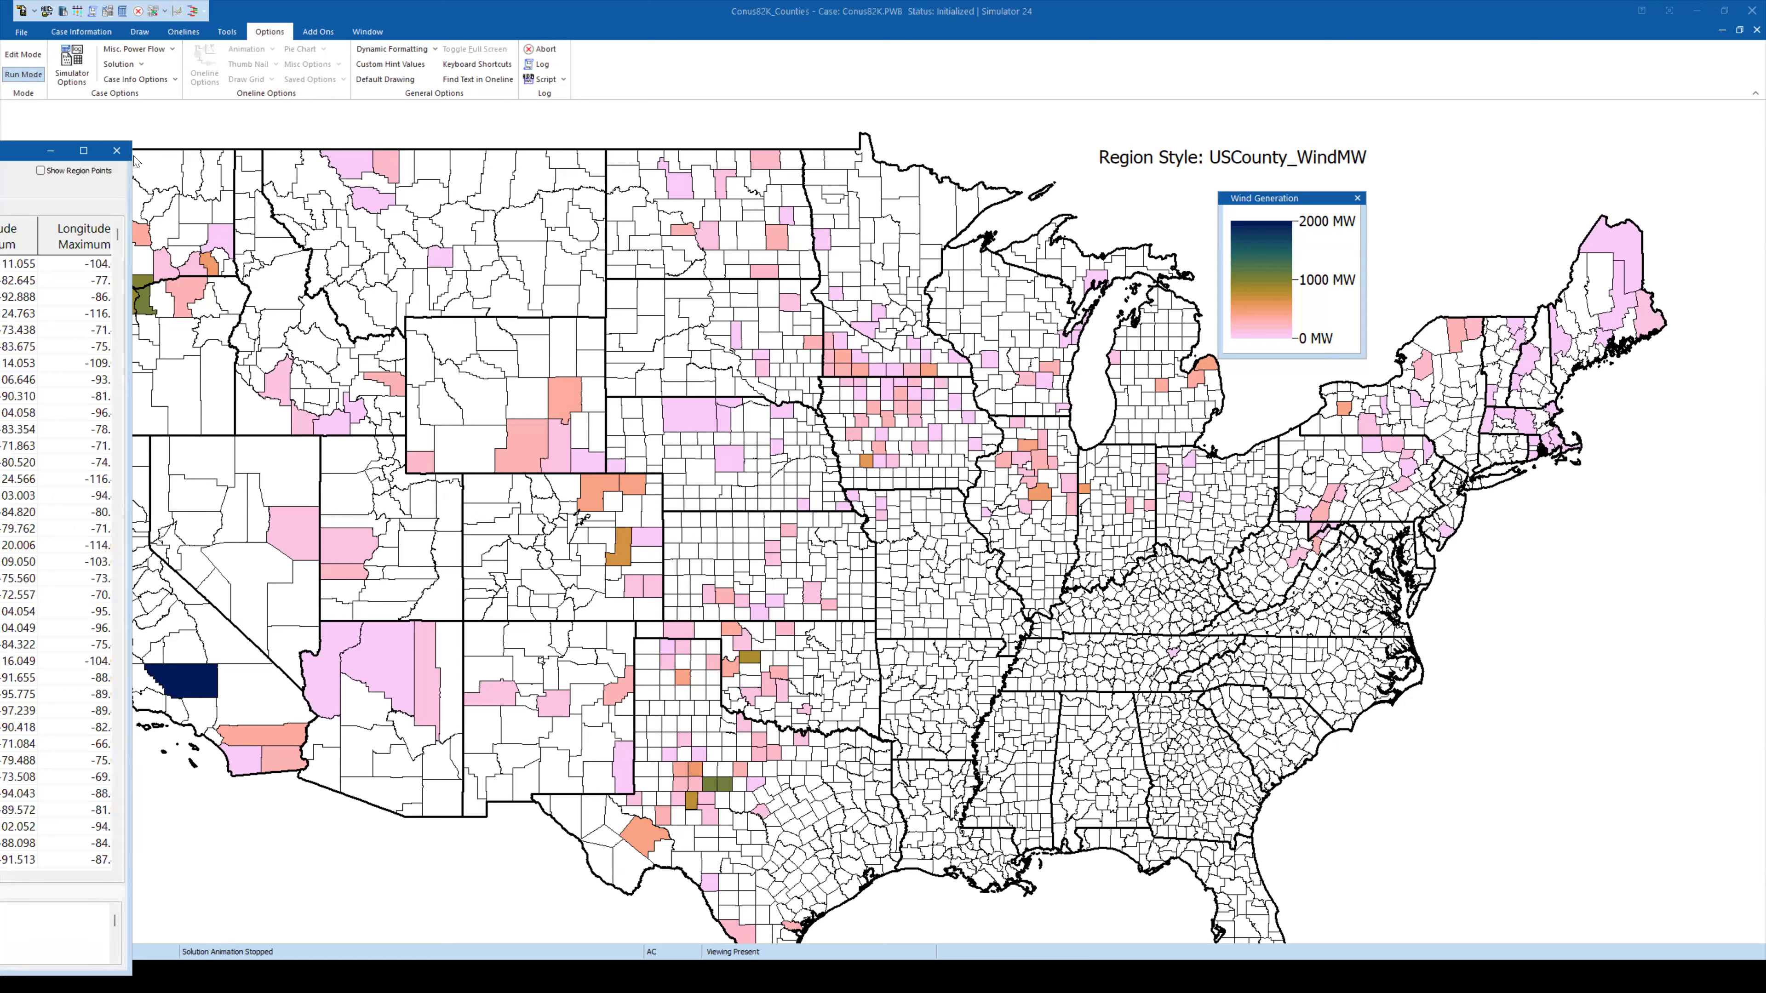
right_click(207, 180)
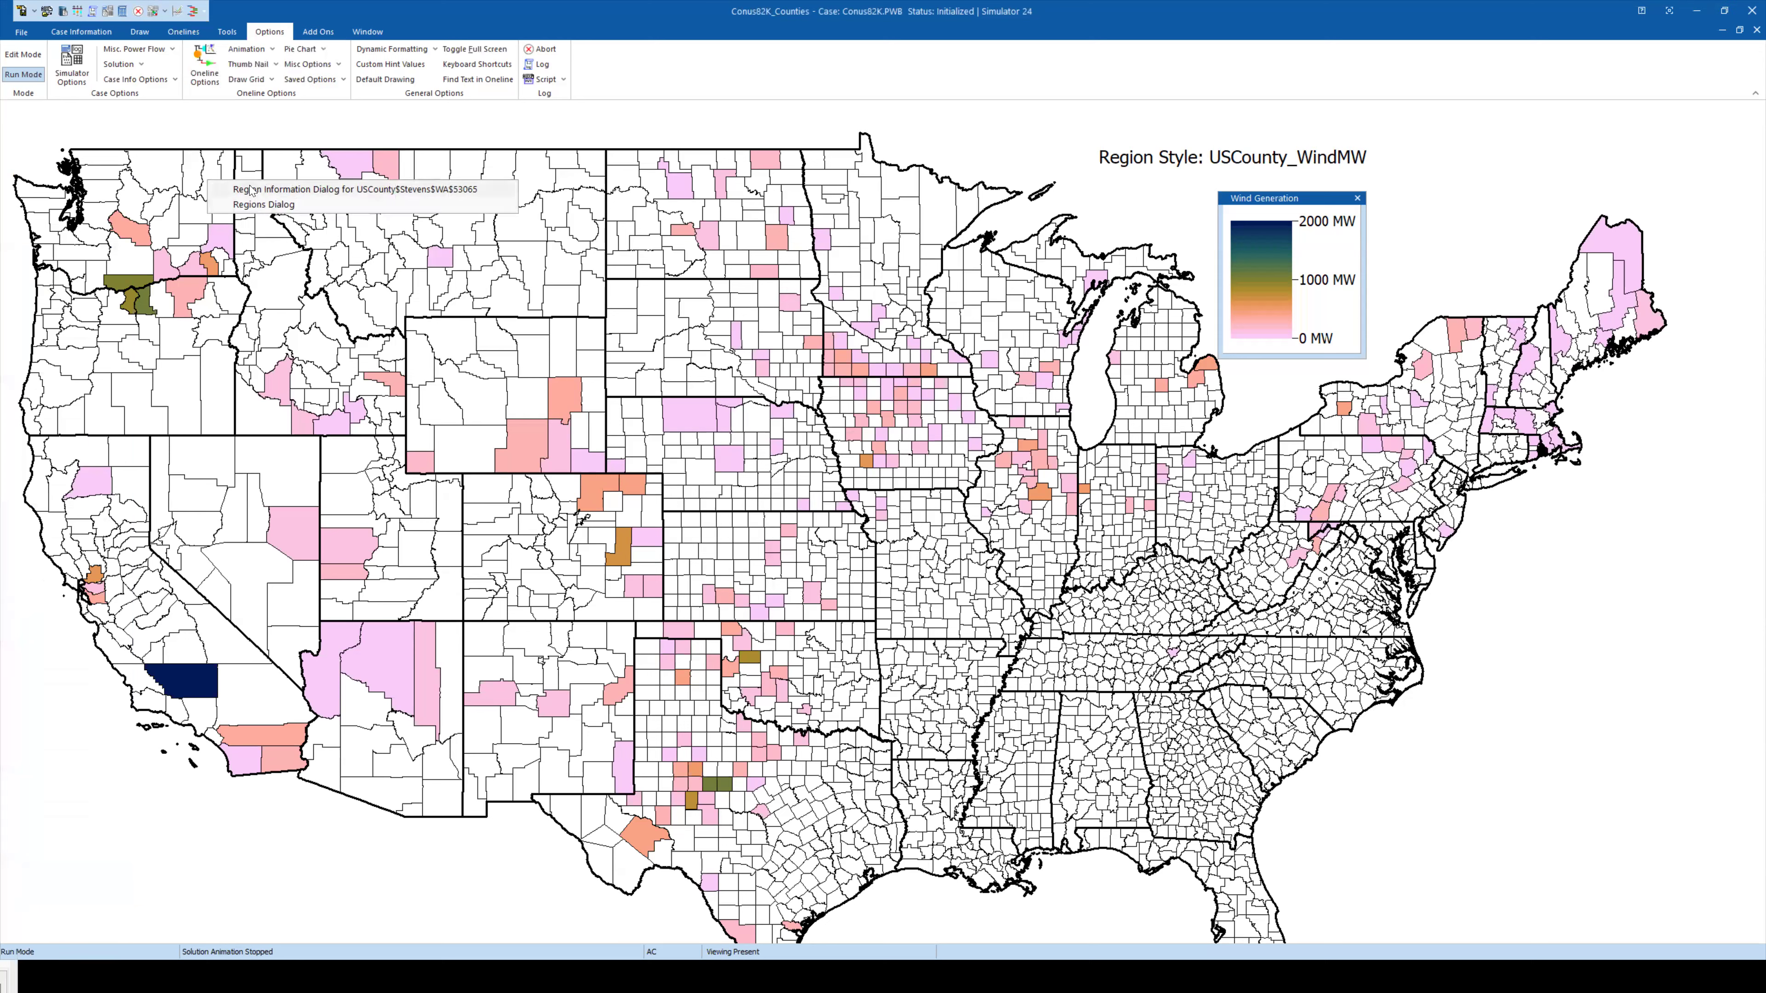
click(251, 189)
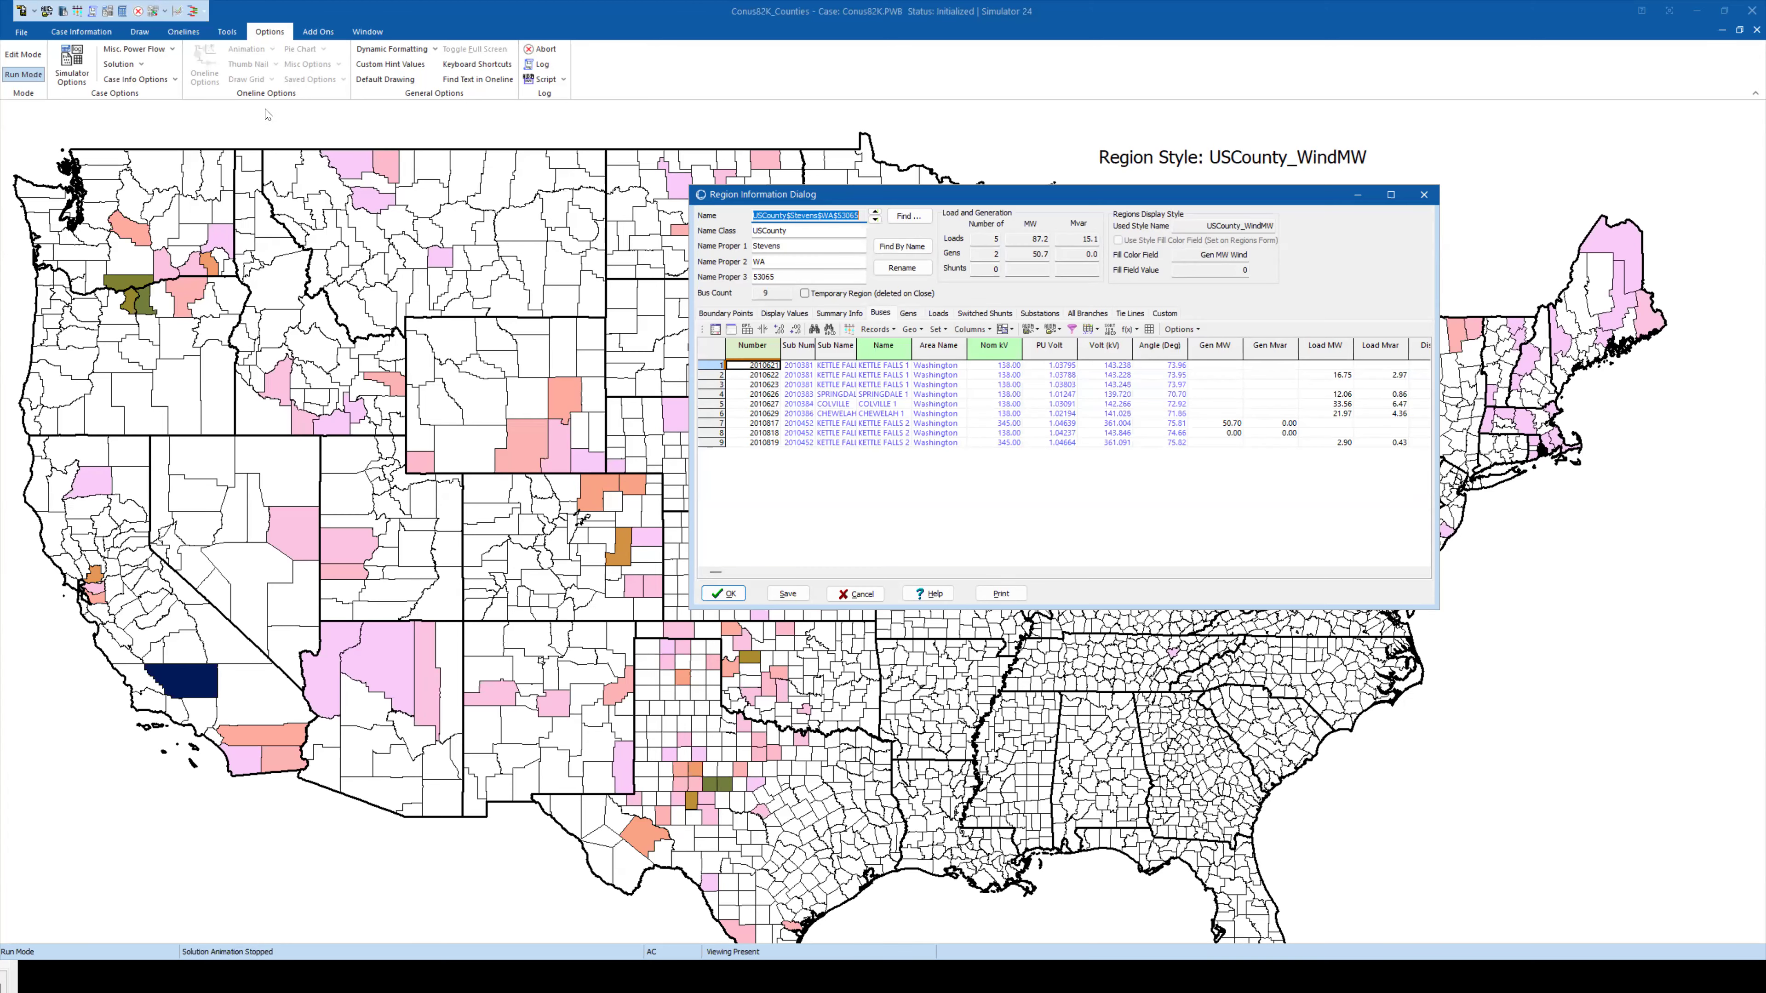
click(1424, 195)
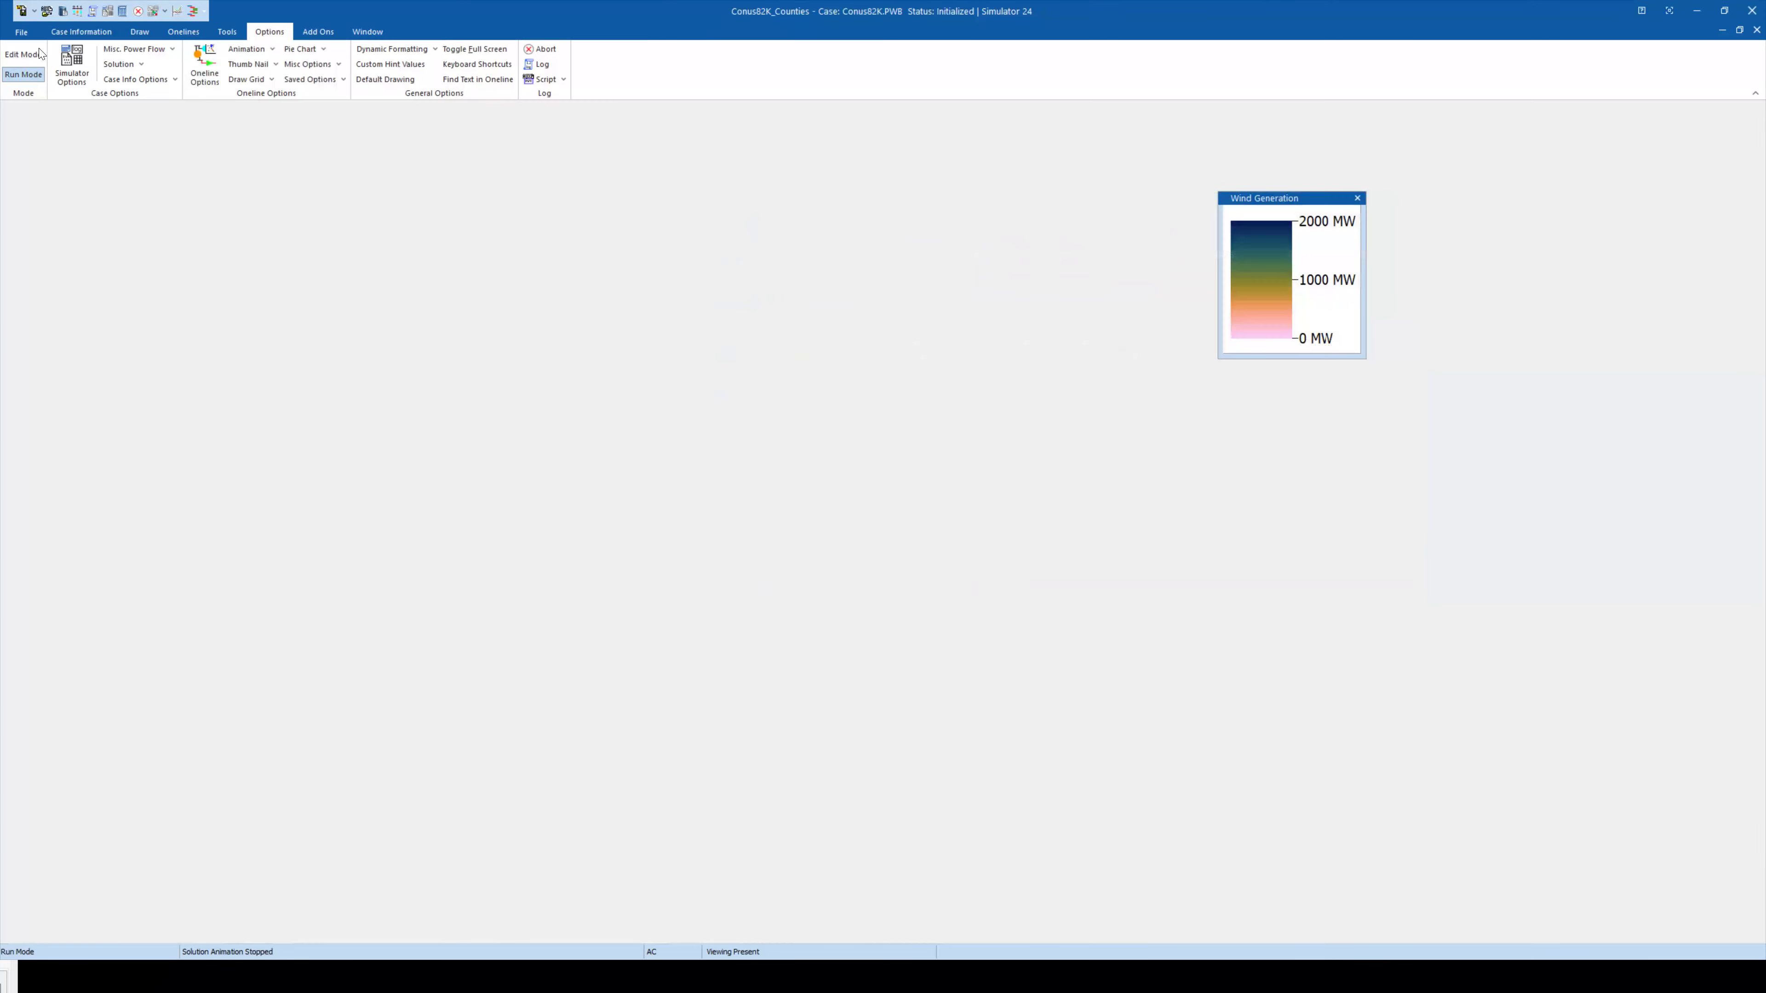
Open the network's Buses list for the Conus82K case.
click(82, 31)
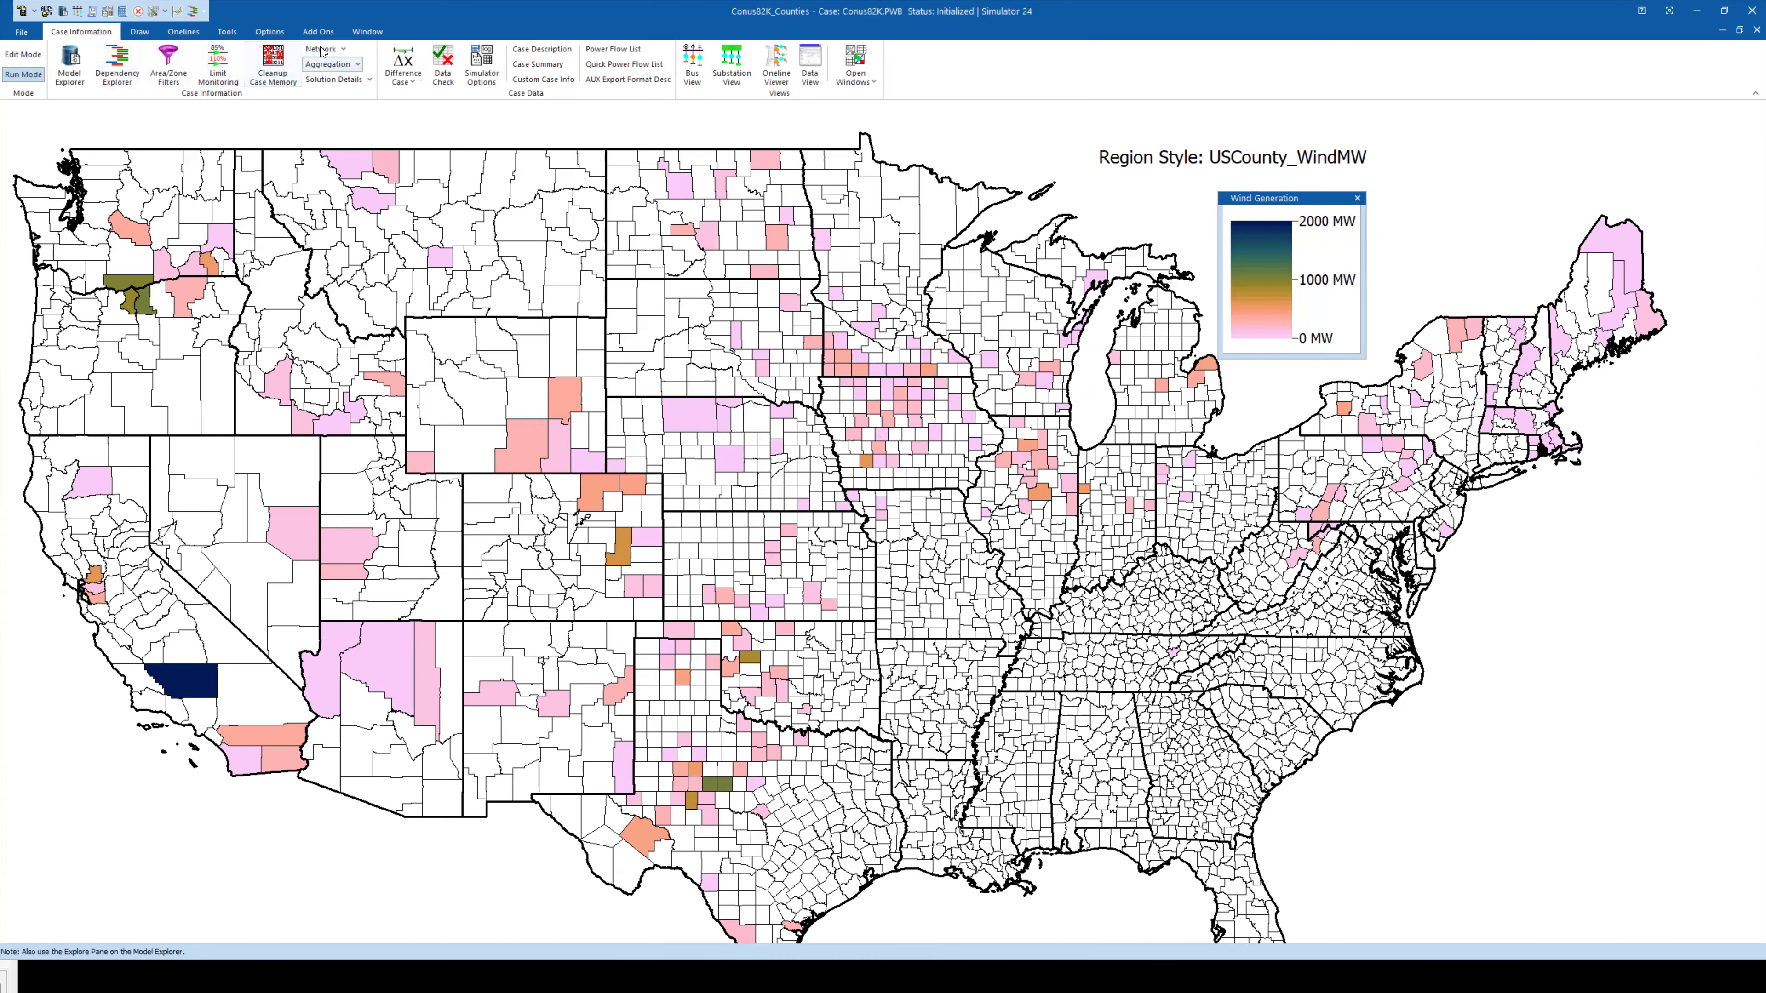
click(322, 49)
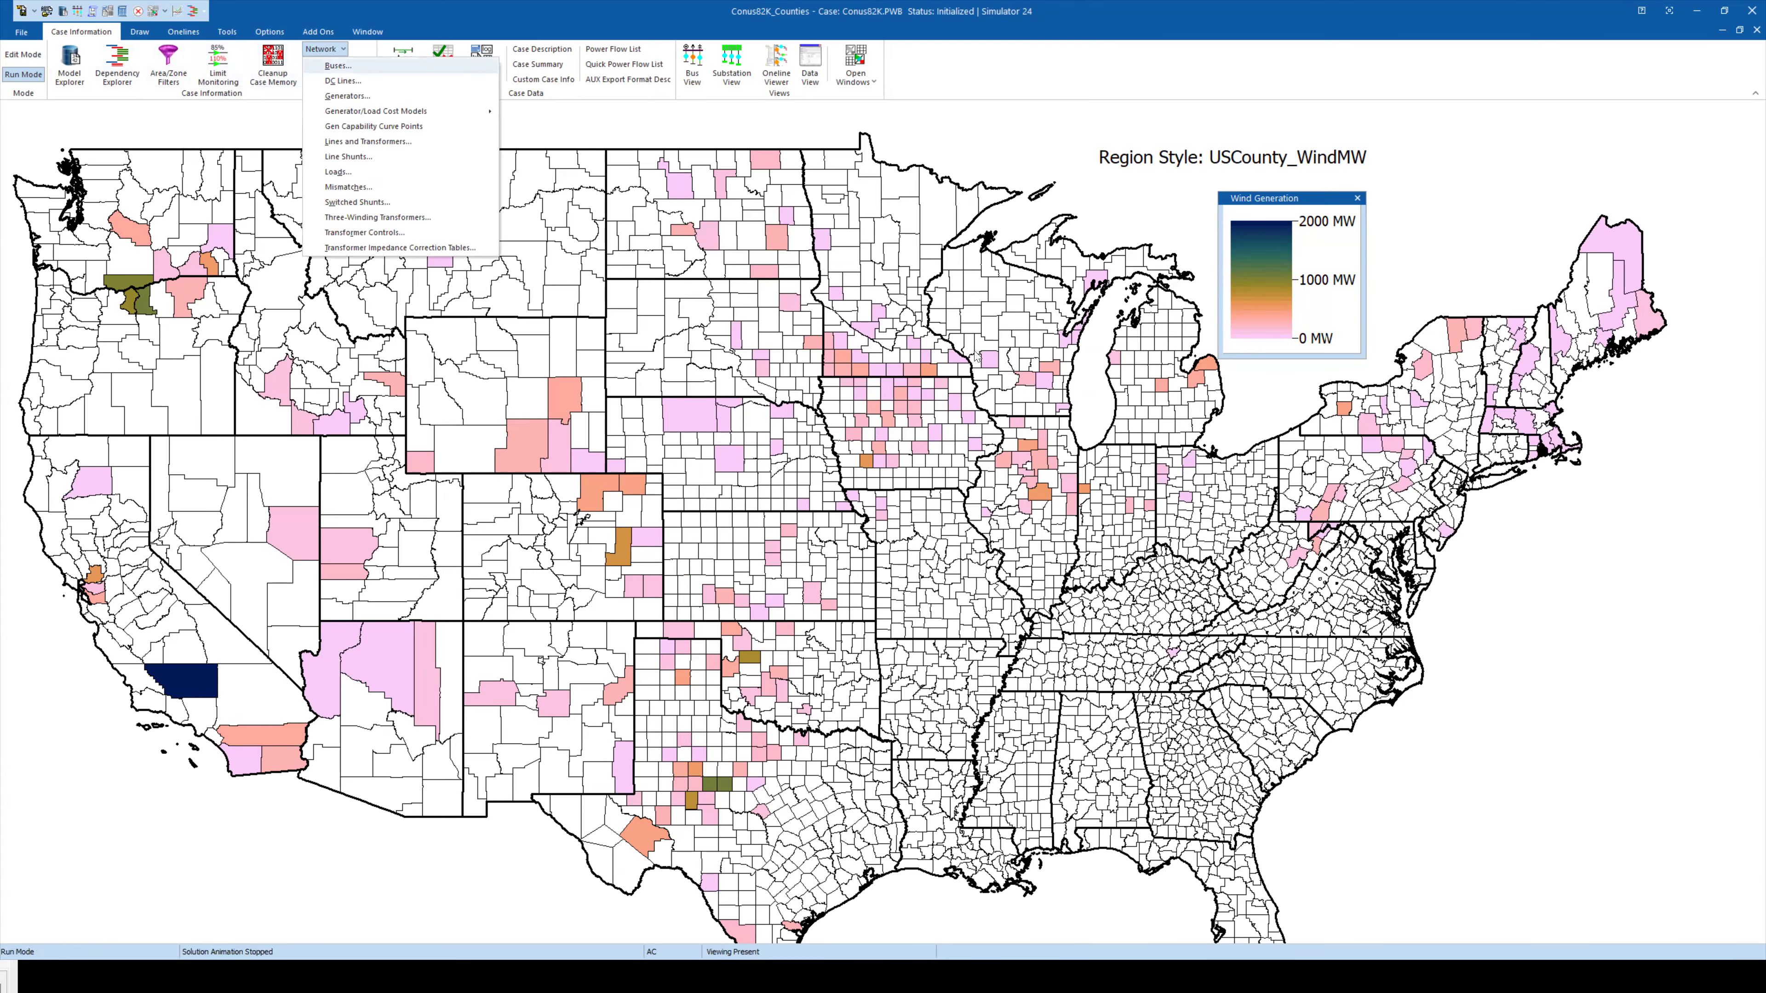
click(338, 65)
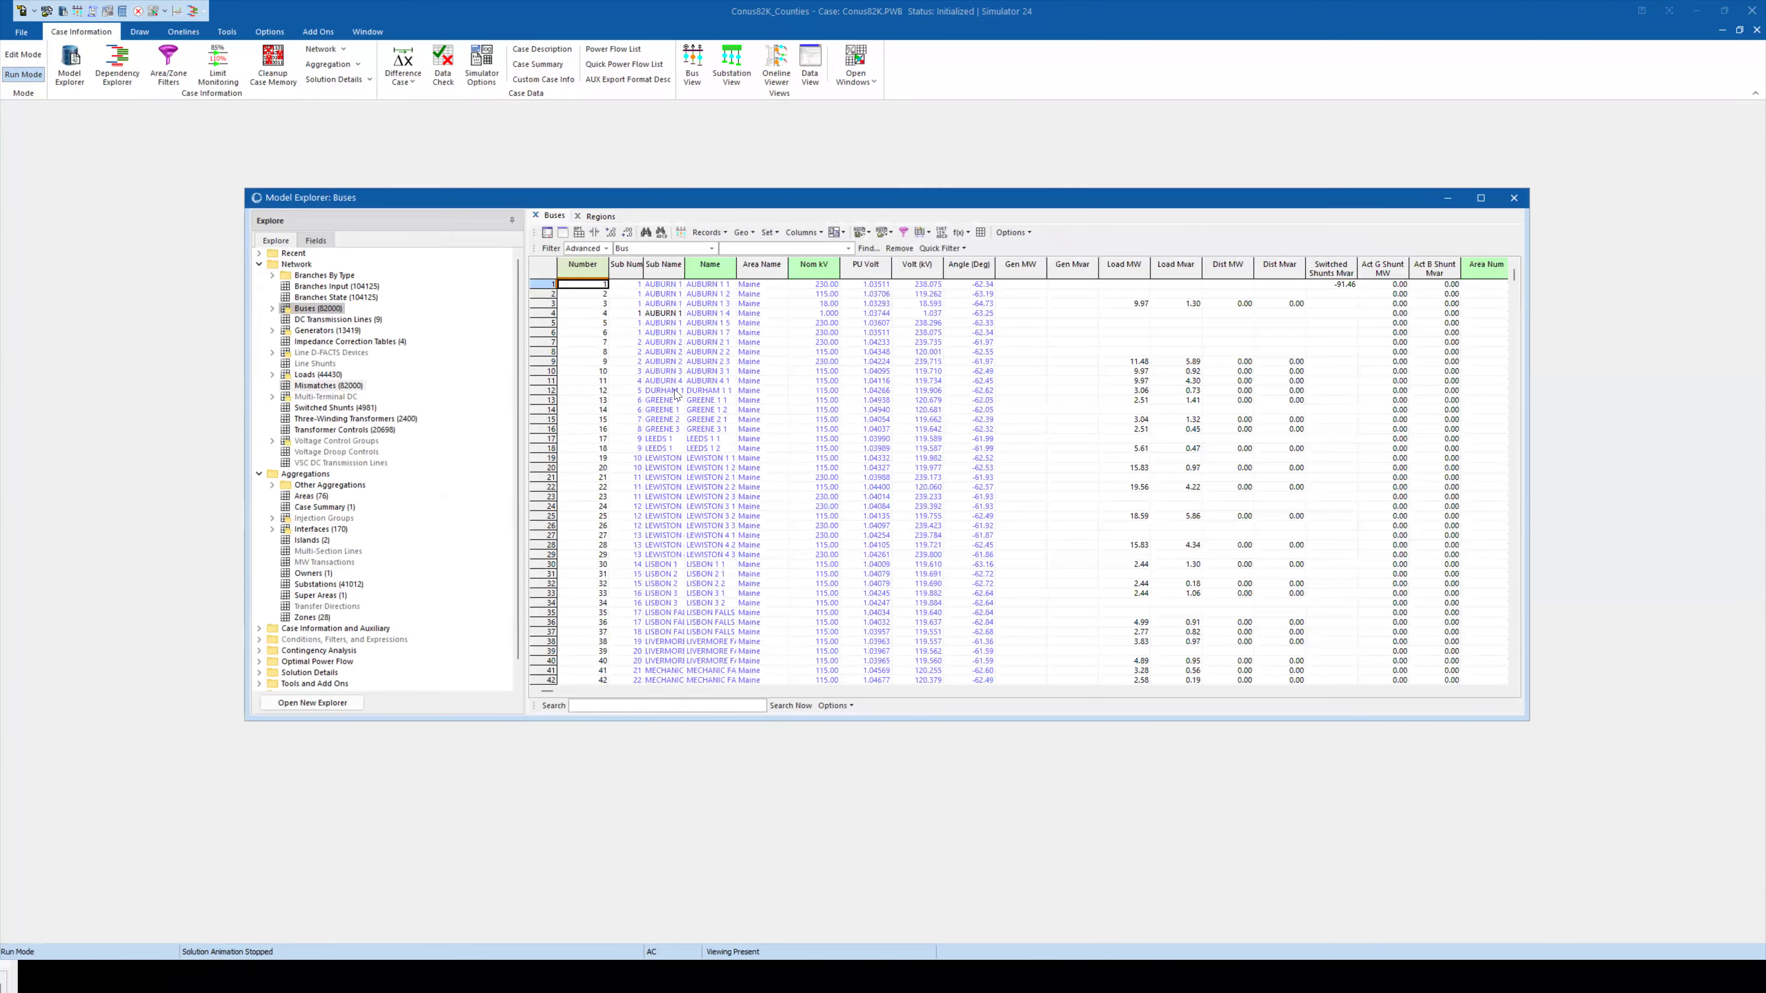
Examine the Geography fields available in the bus list's column options, including the region name fields, and close the options.
click(676, 392)
right_click(675, 392)
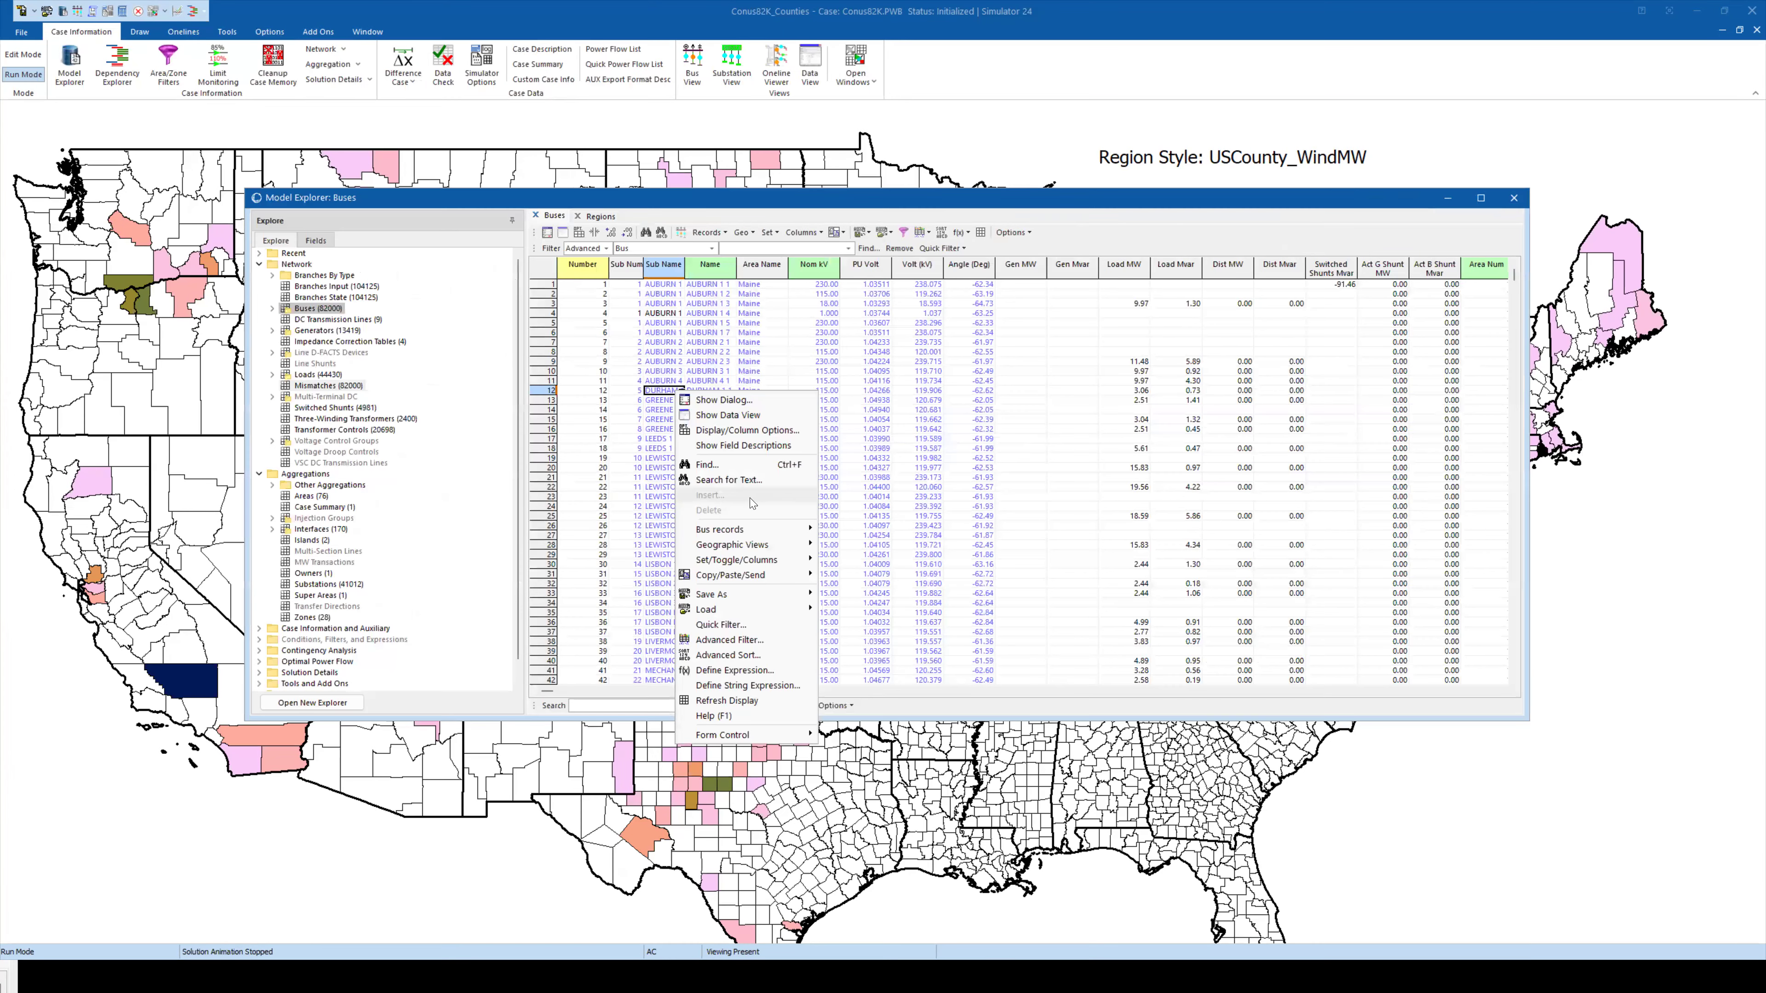
click(743, 432)
scroll(11, 275, down, 4)
scroll(19, 391, up, 1)
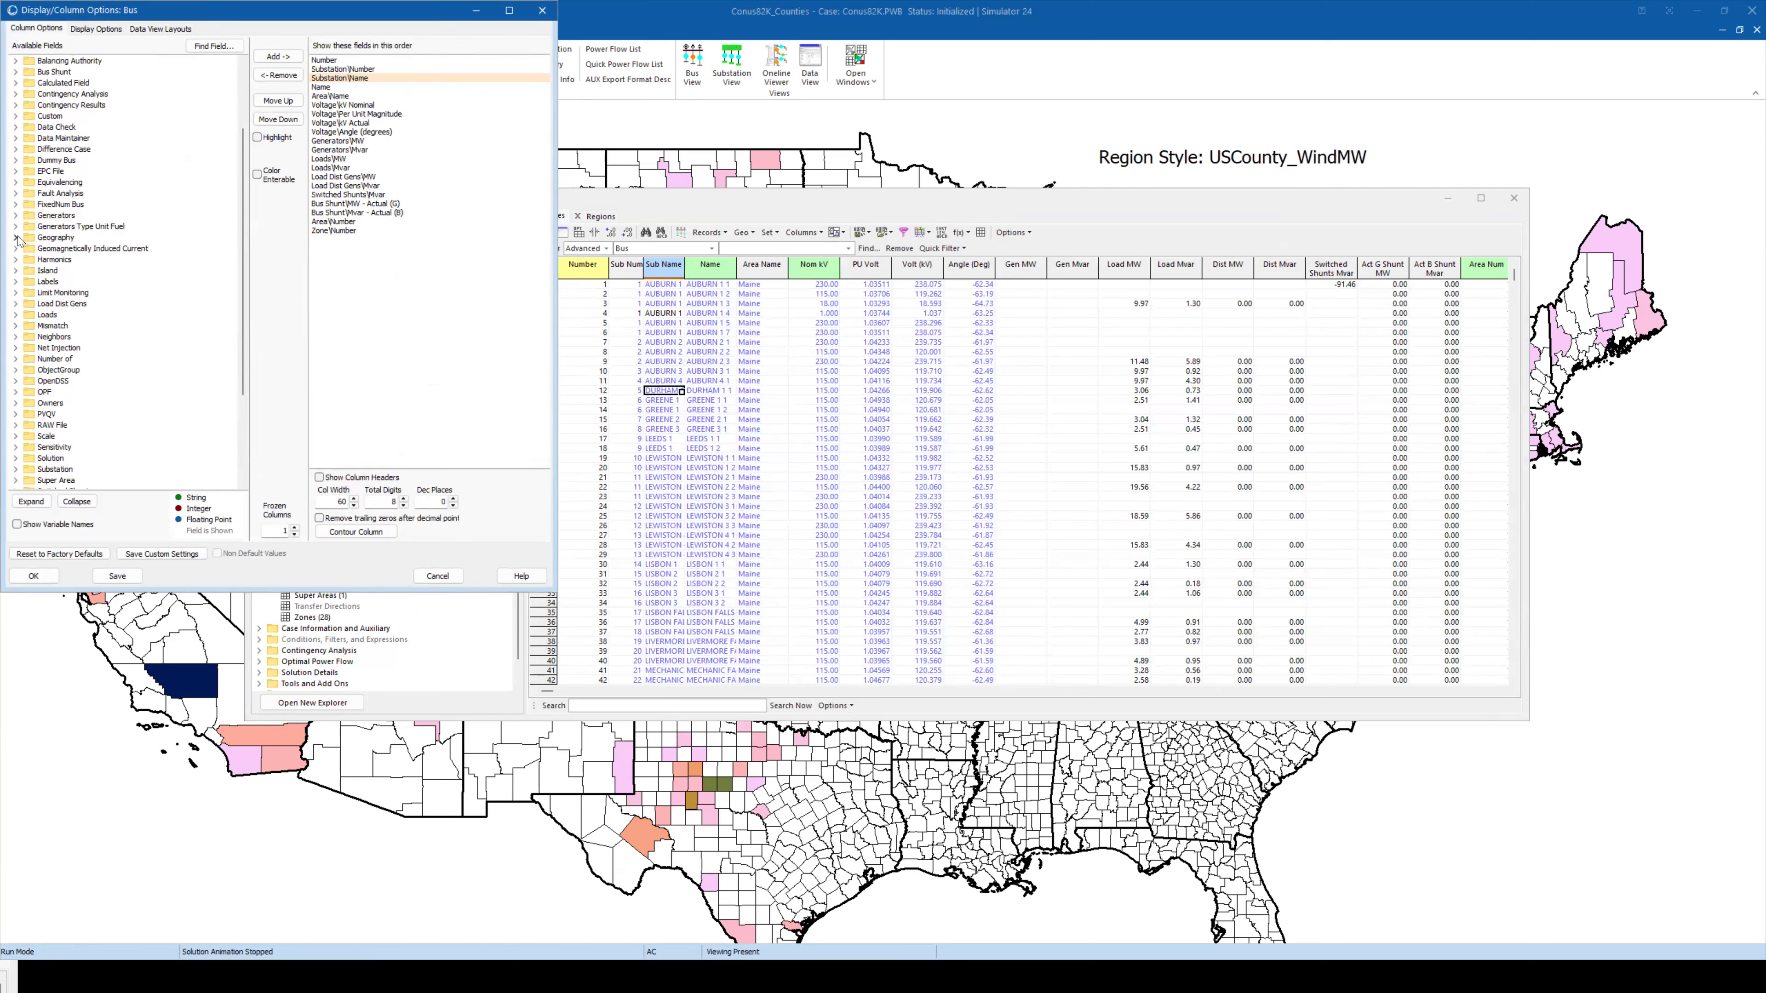
click(17, 237)
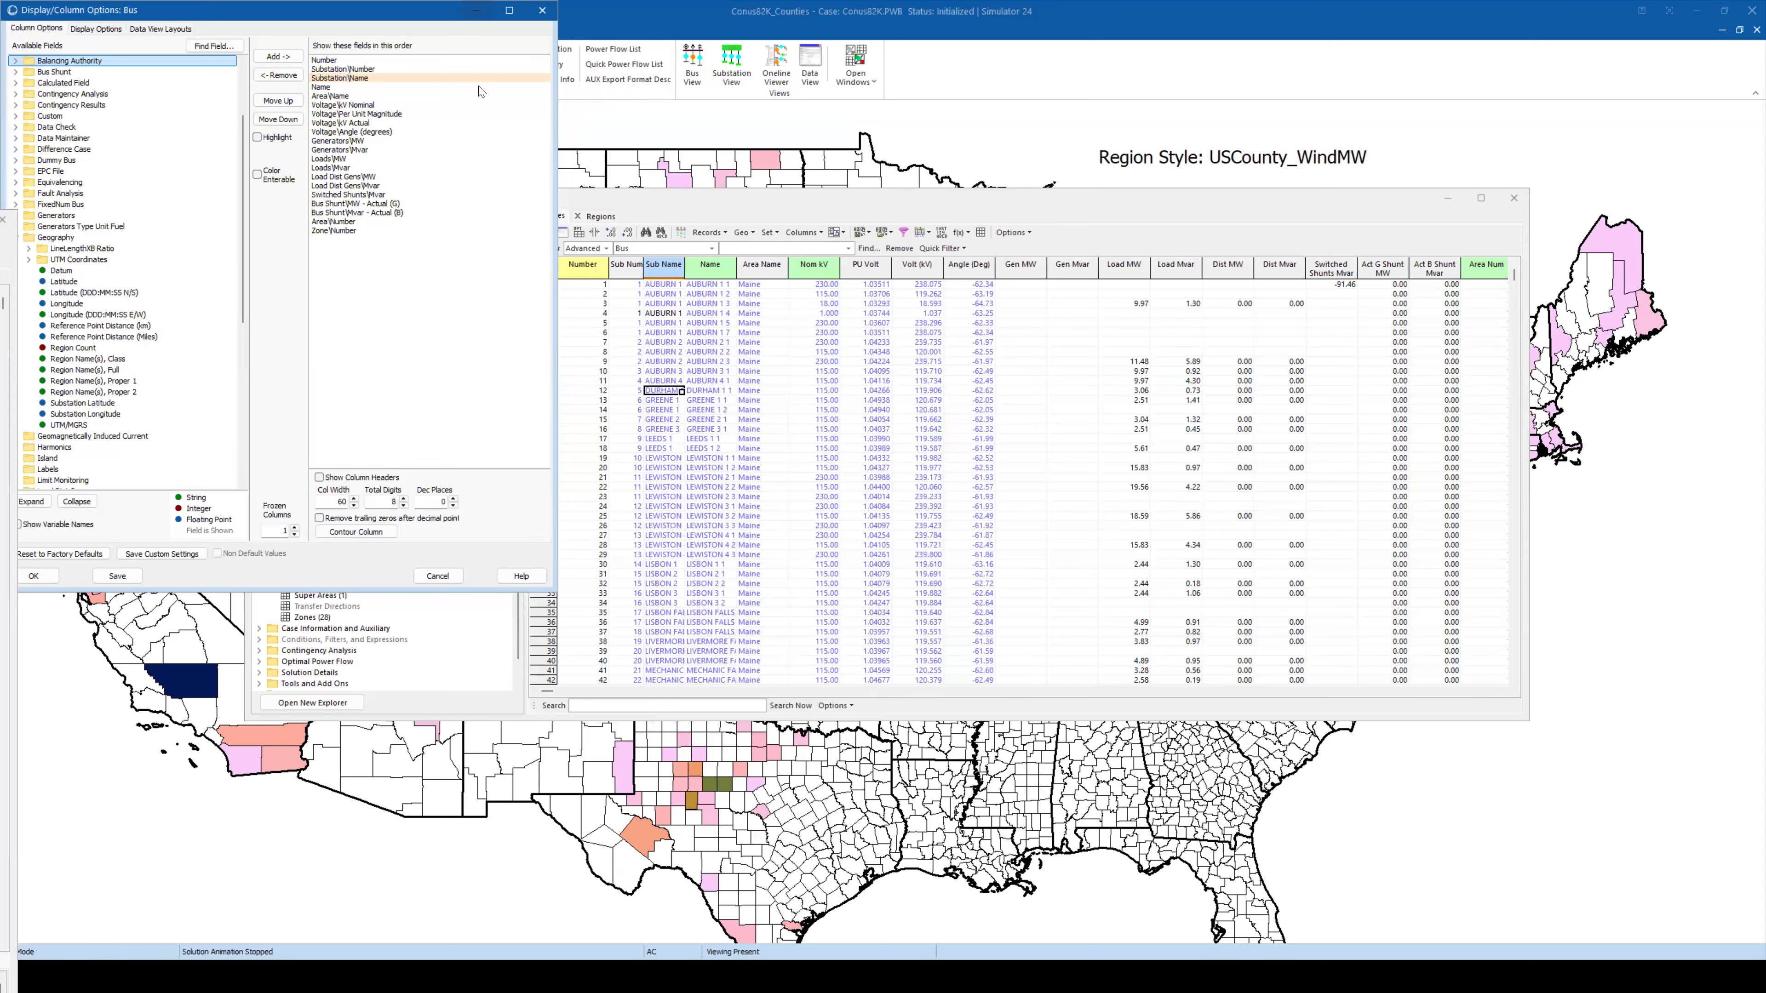
click(544, 9)
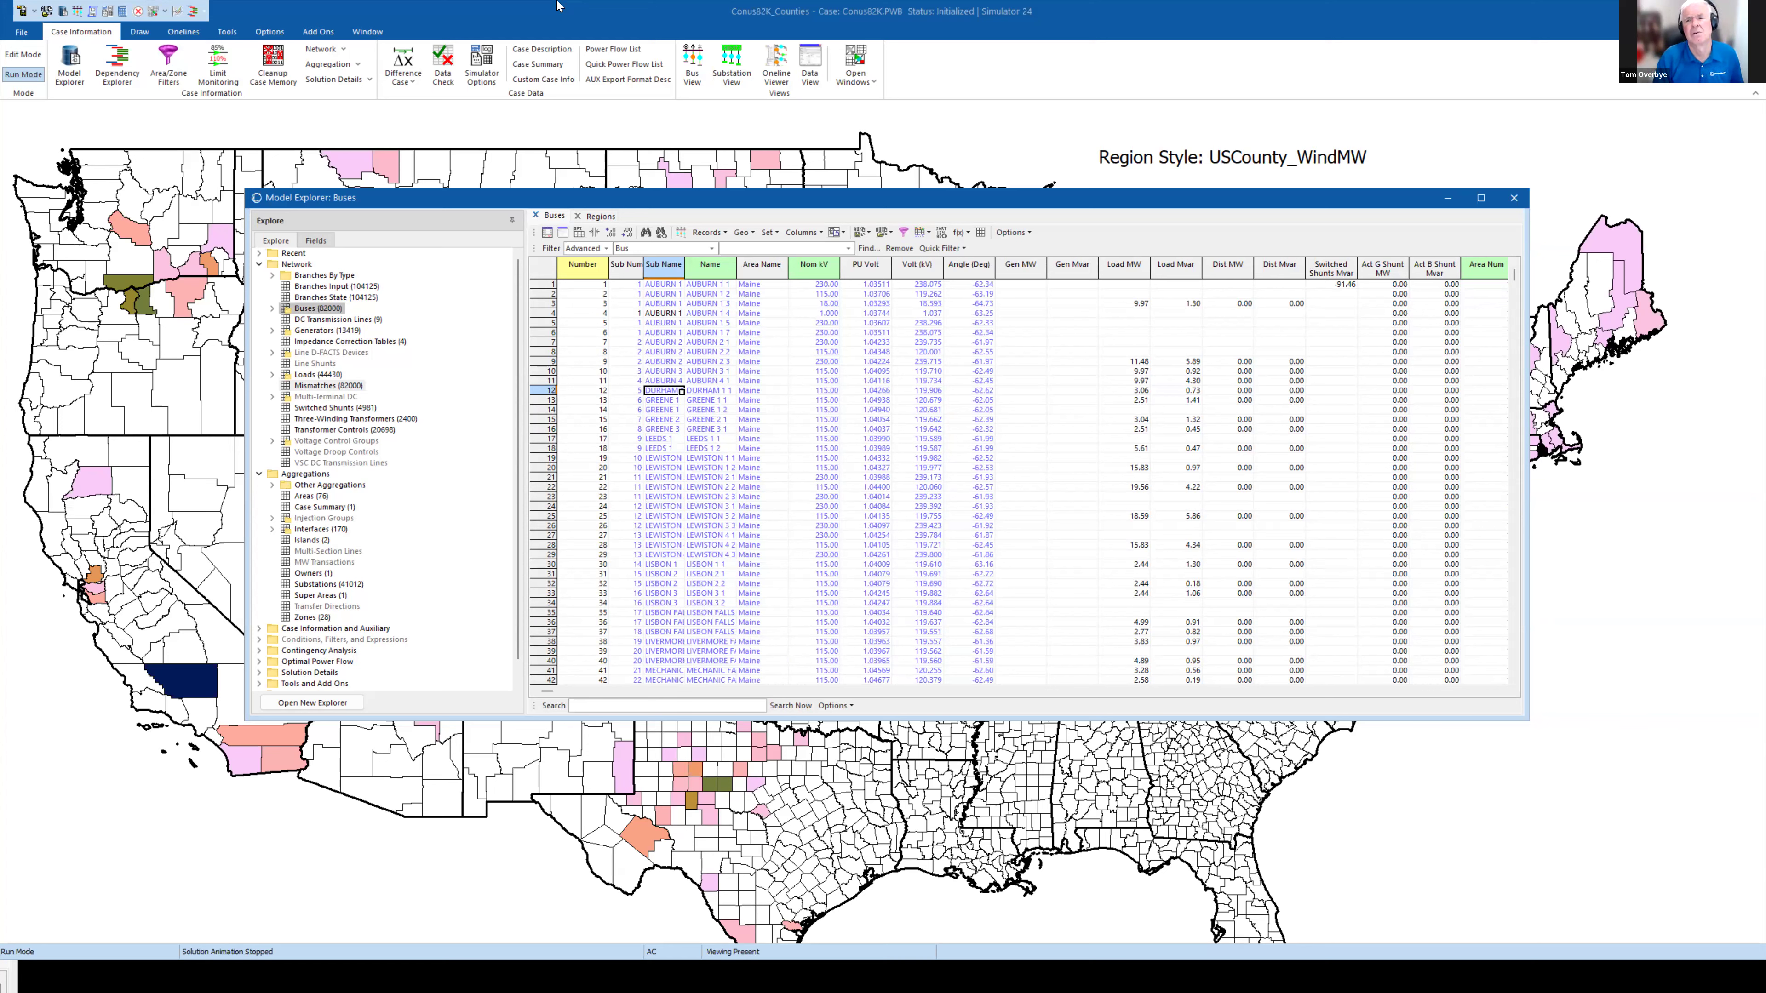
Switch to the Regions list and select the border width of the Vermont record to view its buses.
click(600, 216)
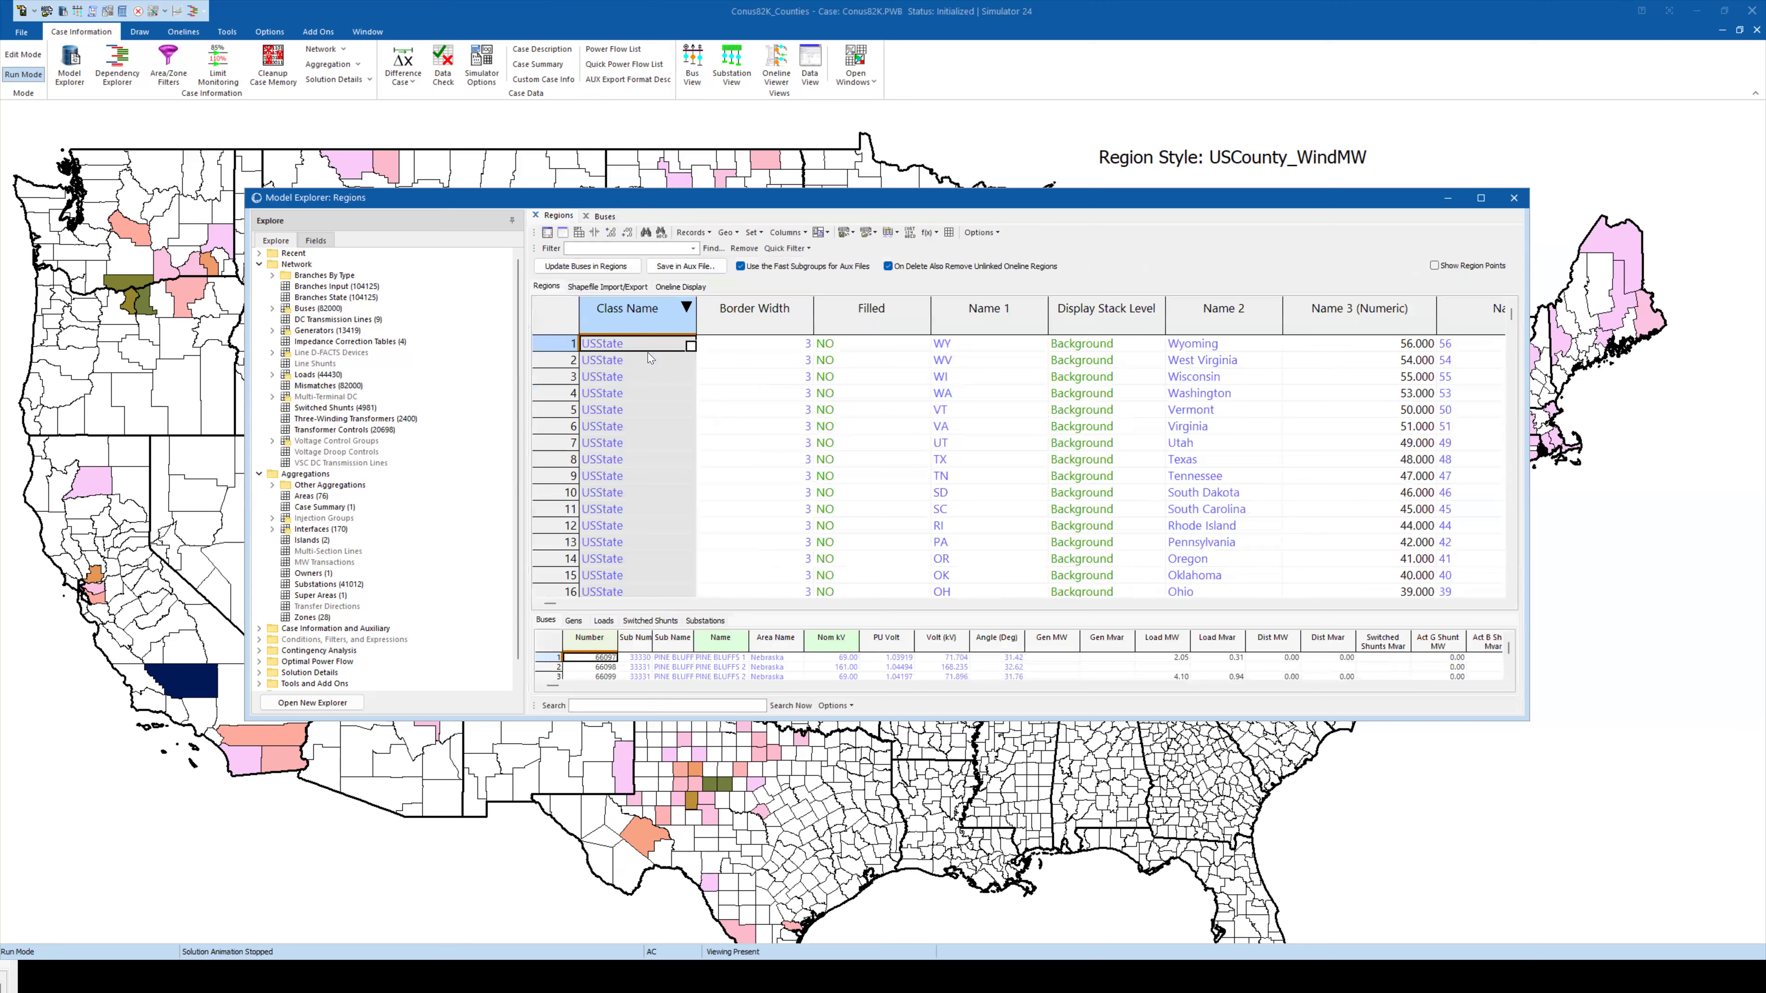
click(807, 411)
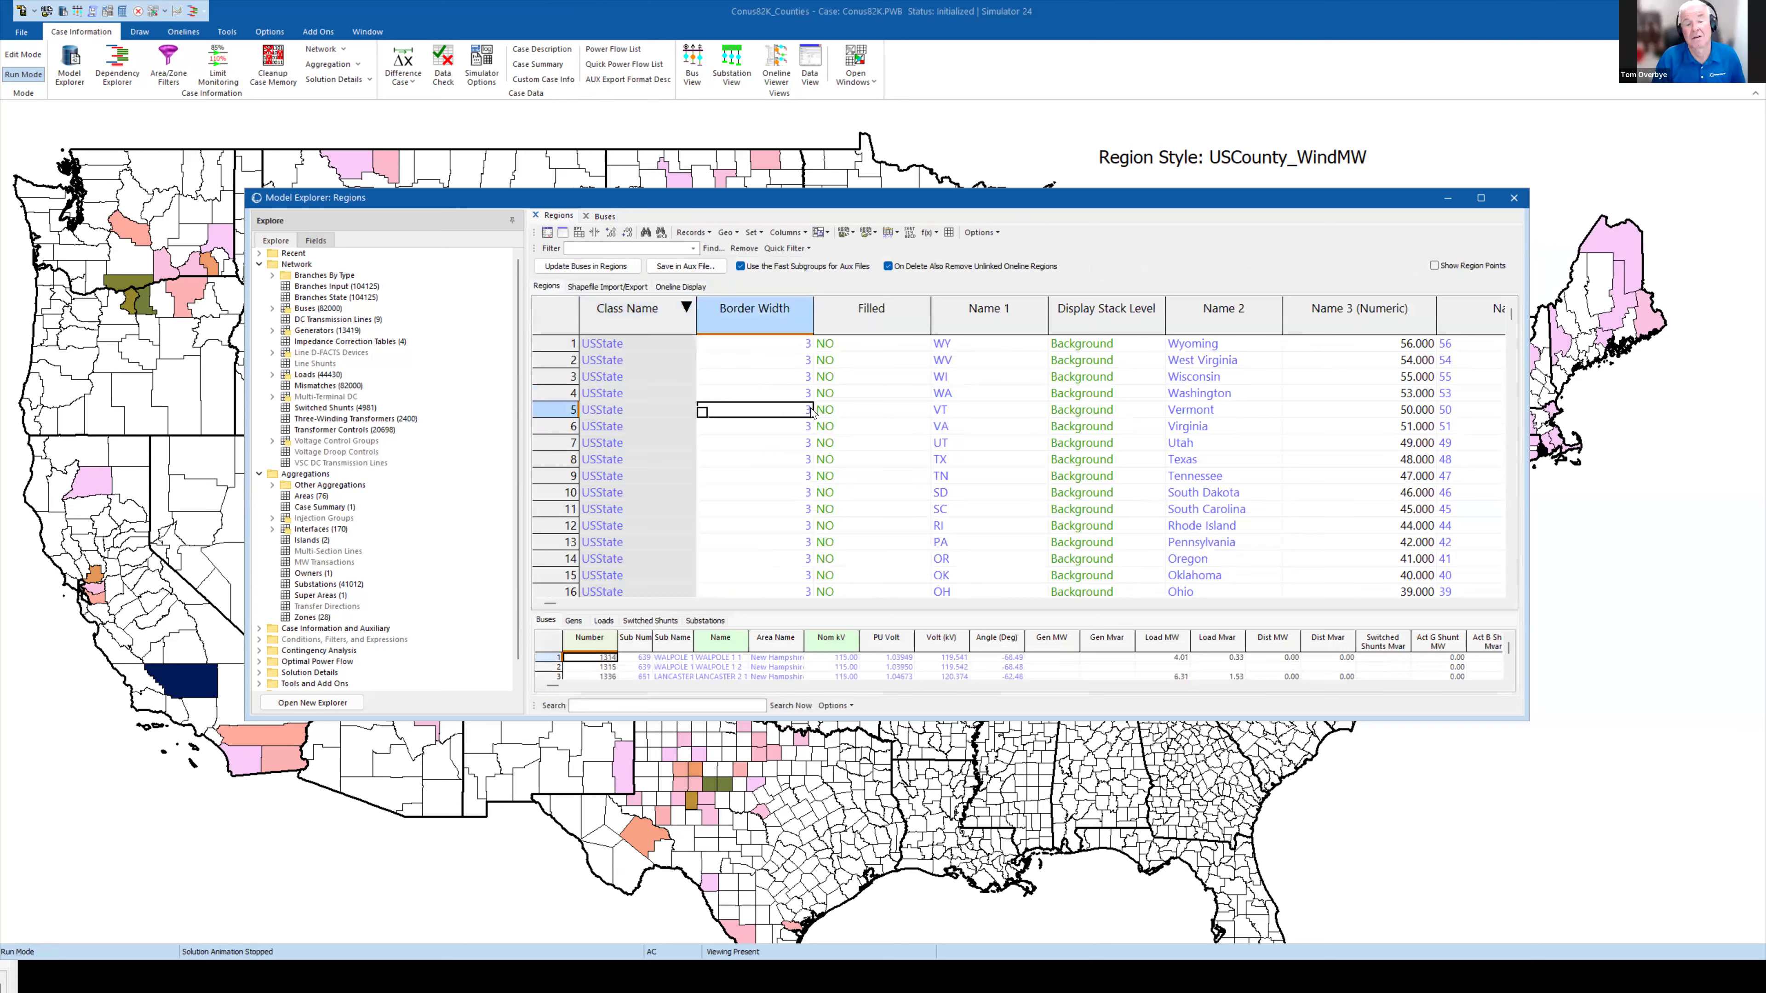